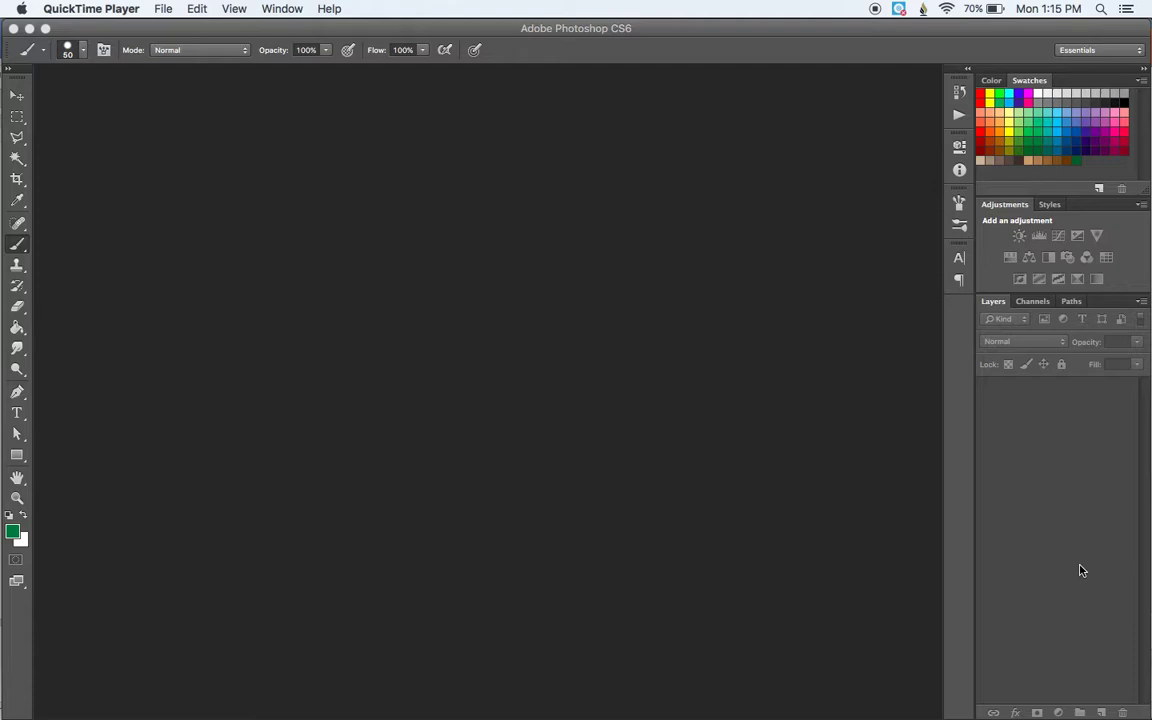
Start a new document named "New document" and keep the Custom preset
click(353, 470)
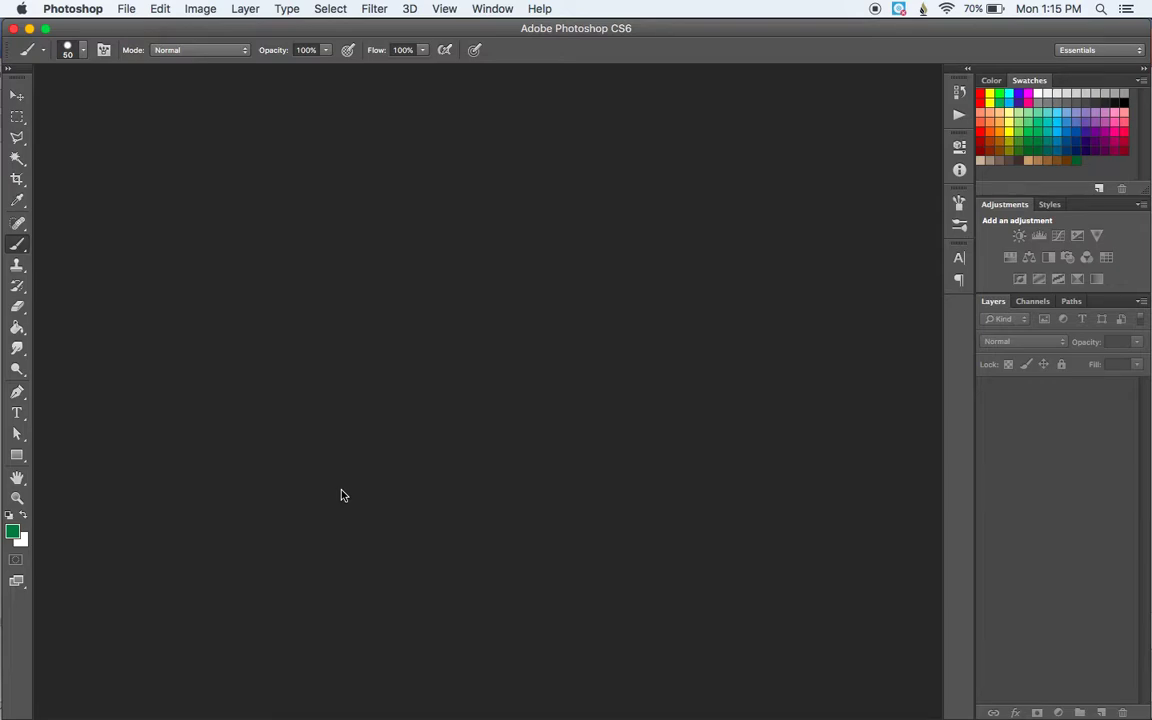
click(125, 10)
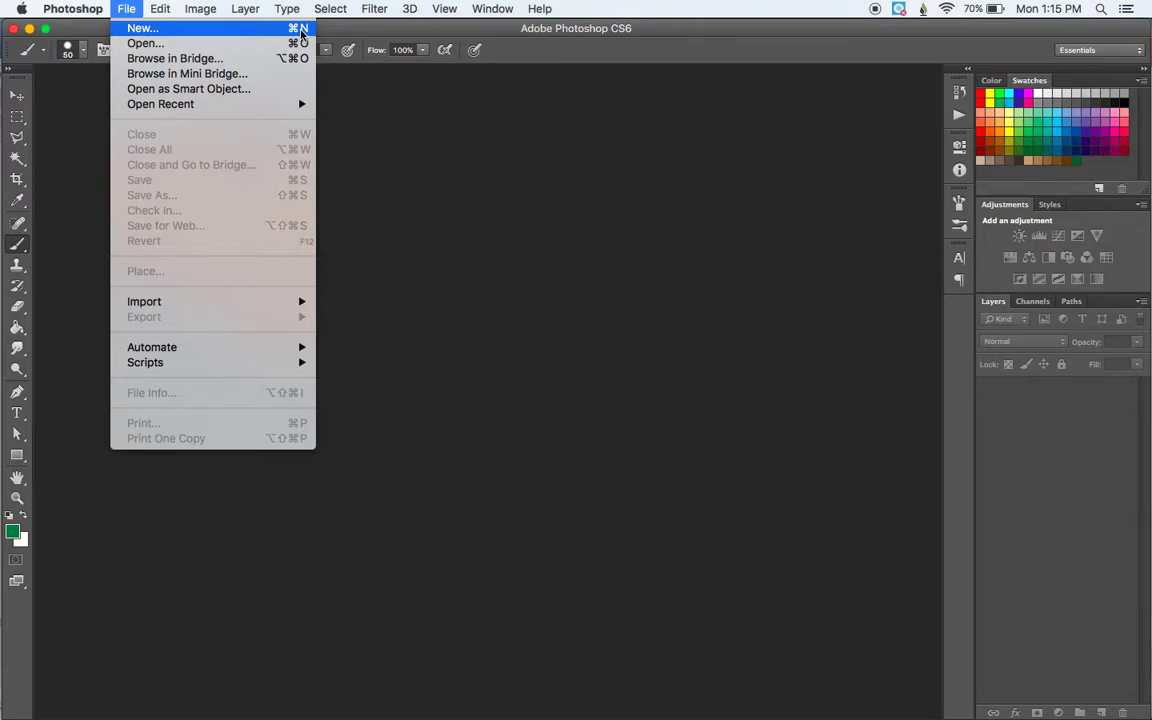
click(300, 31)
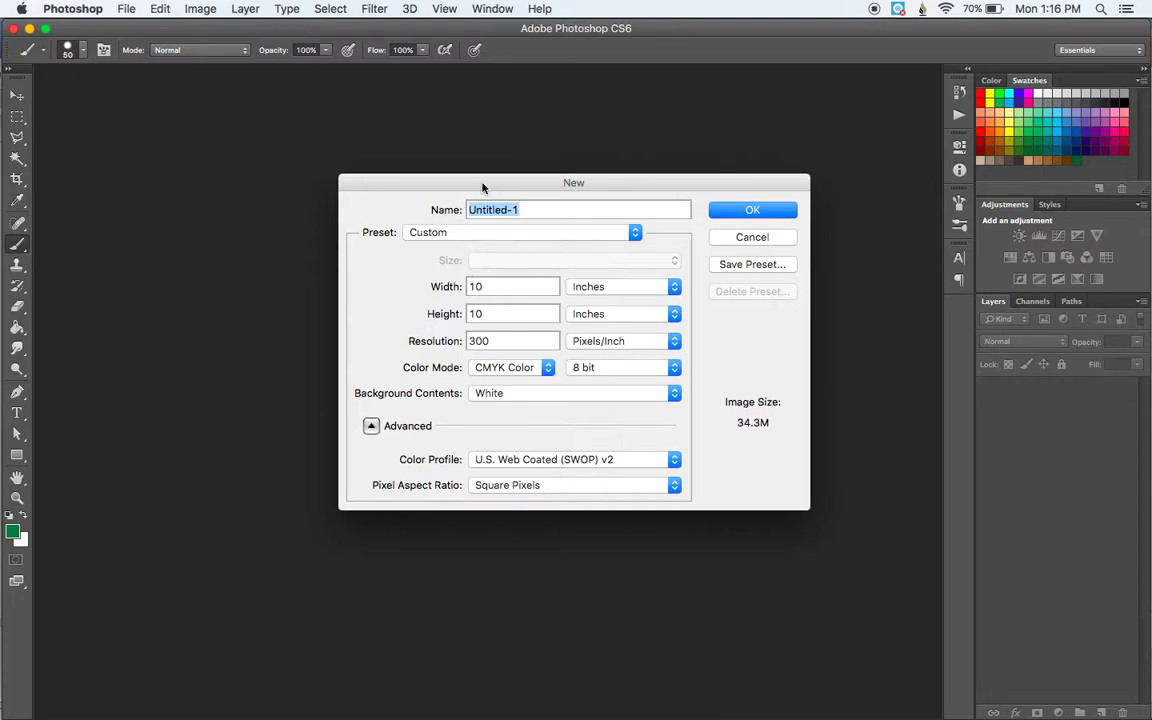
text(New document)
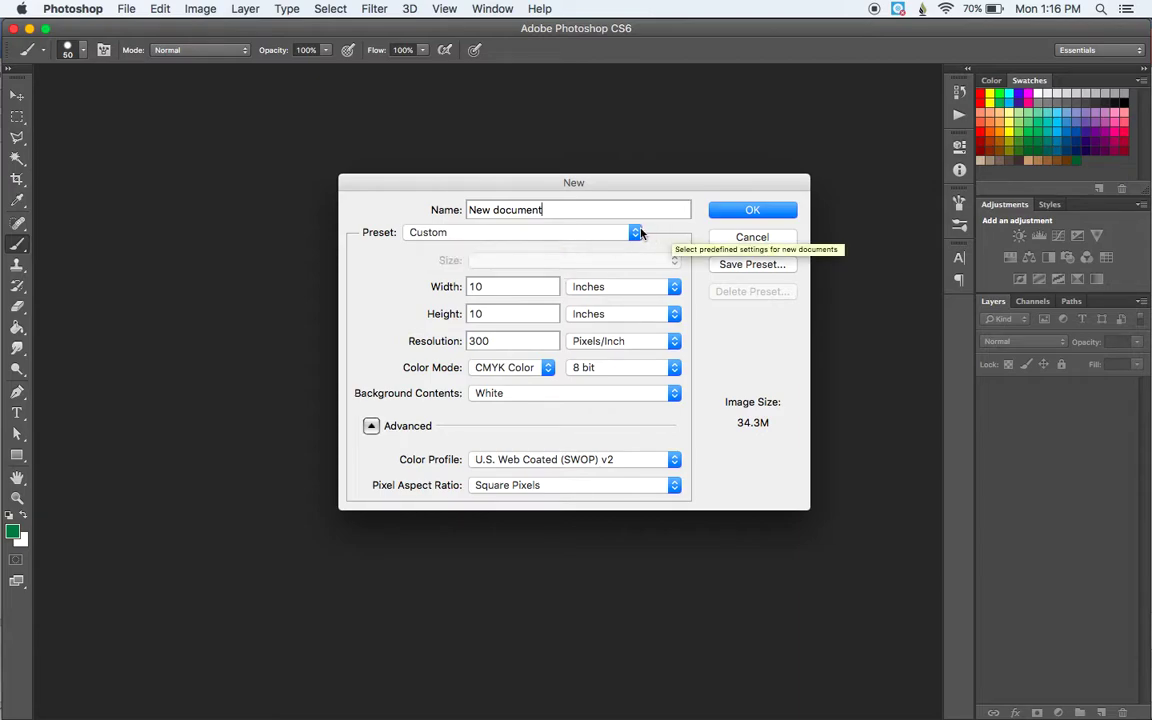
click(565, 232)
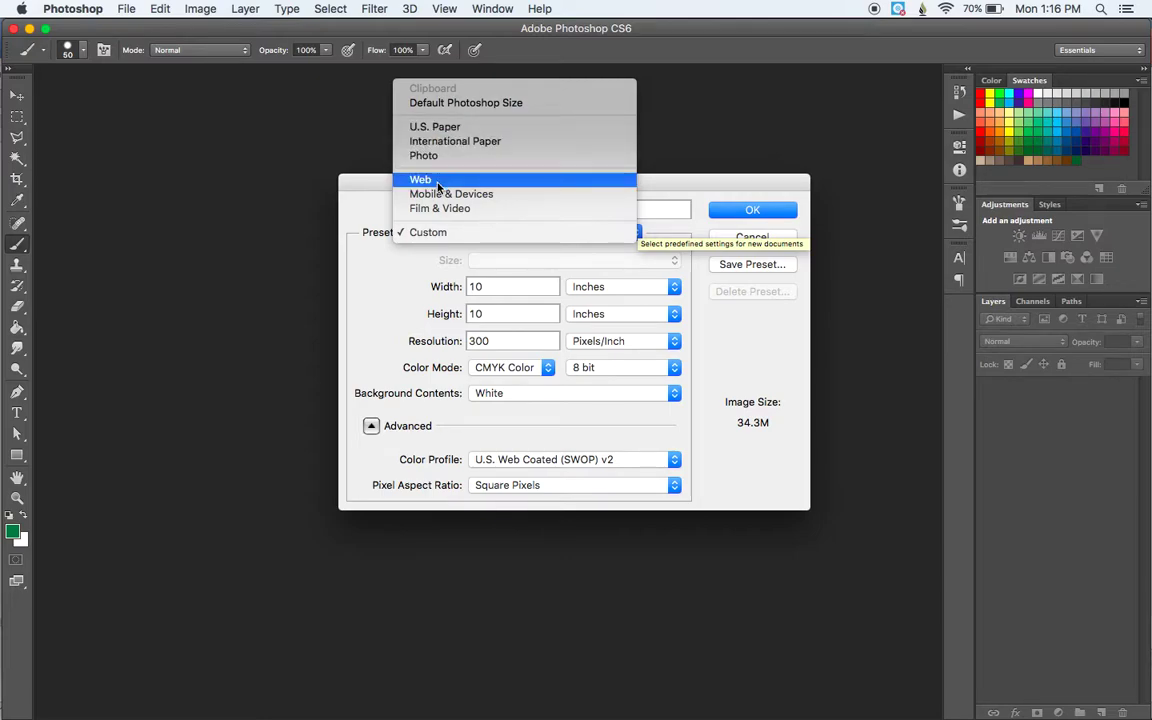
click(434, 236)
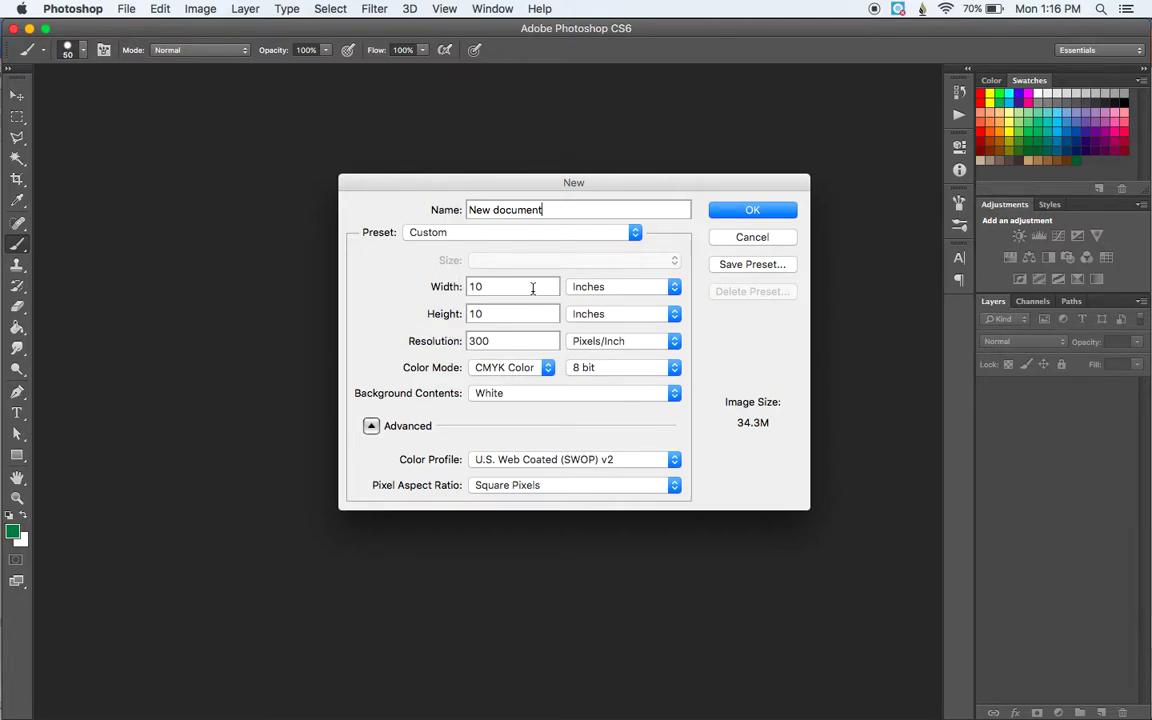
Use inches as the width unit and keep the new document's width and height at 10
click(676, 288)
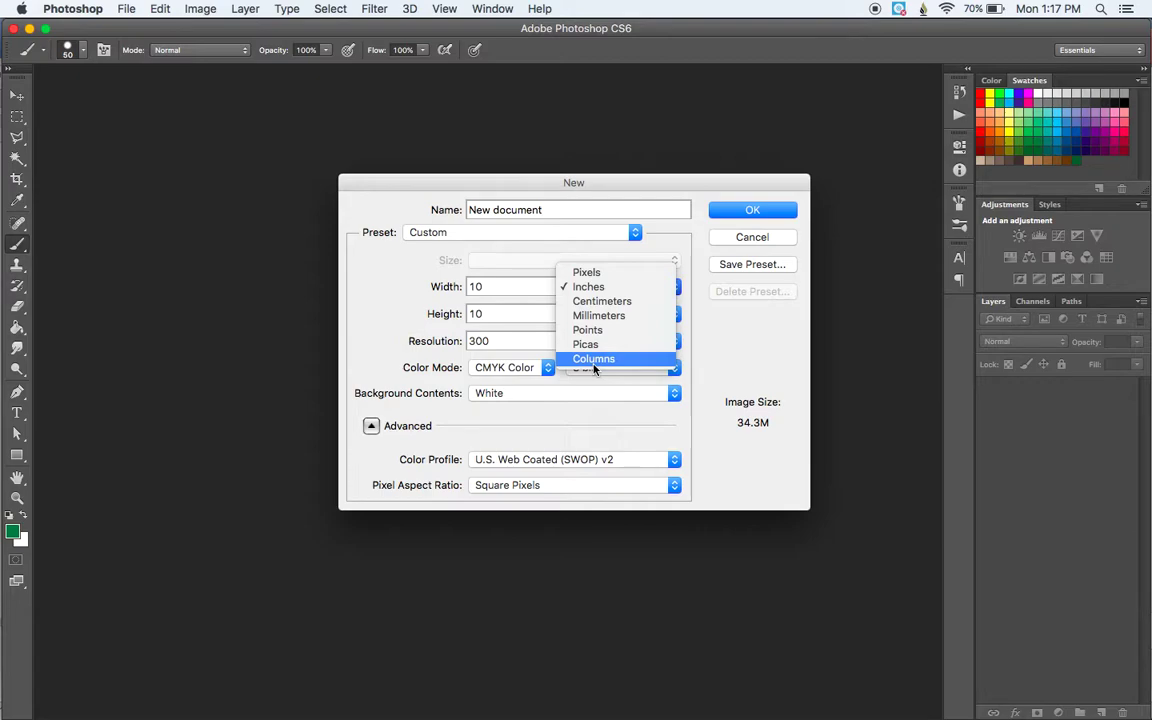
click(585, 288)
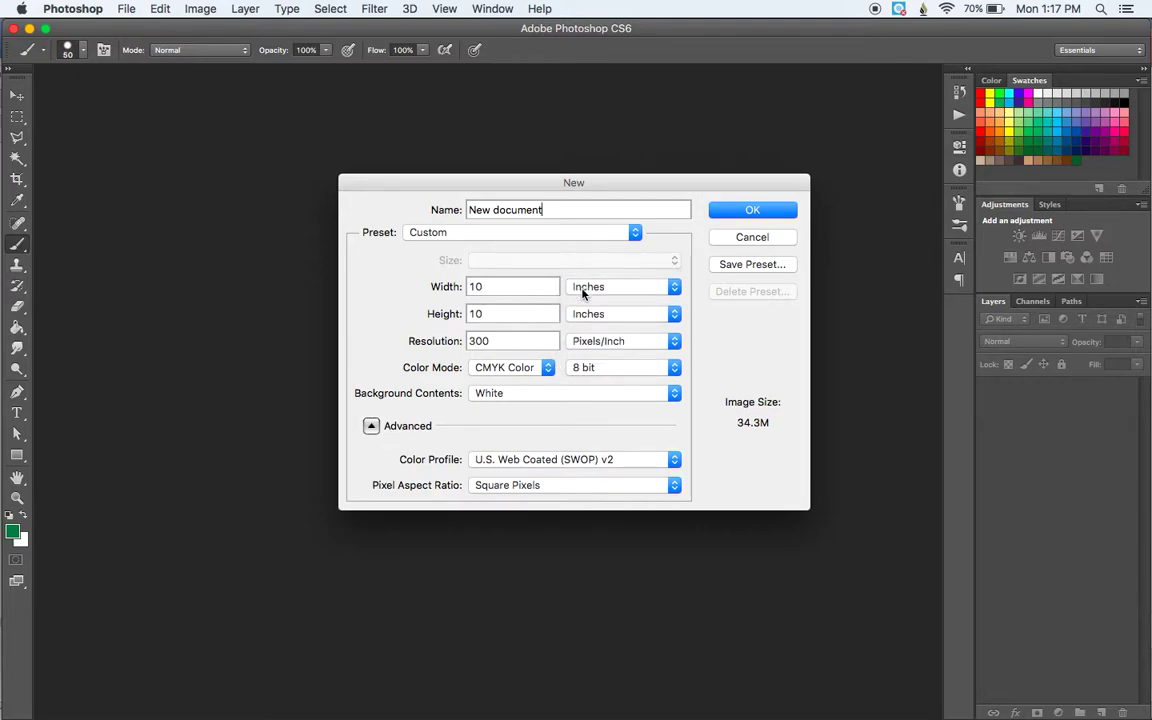
click(484, 288)
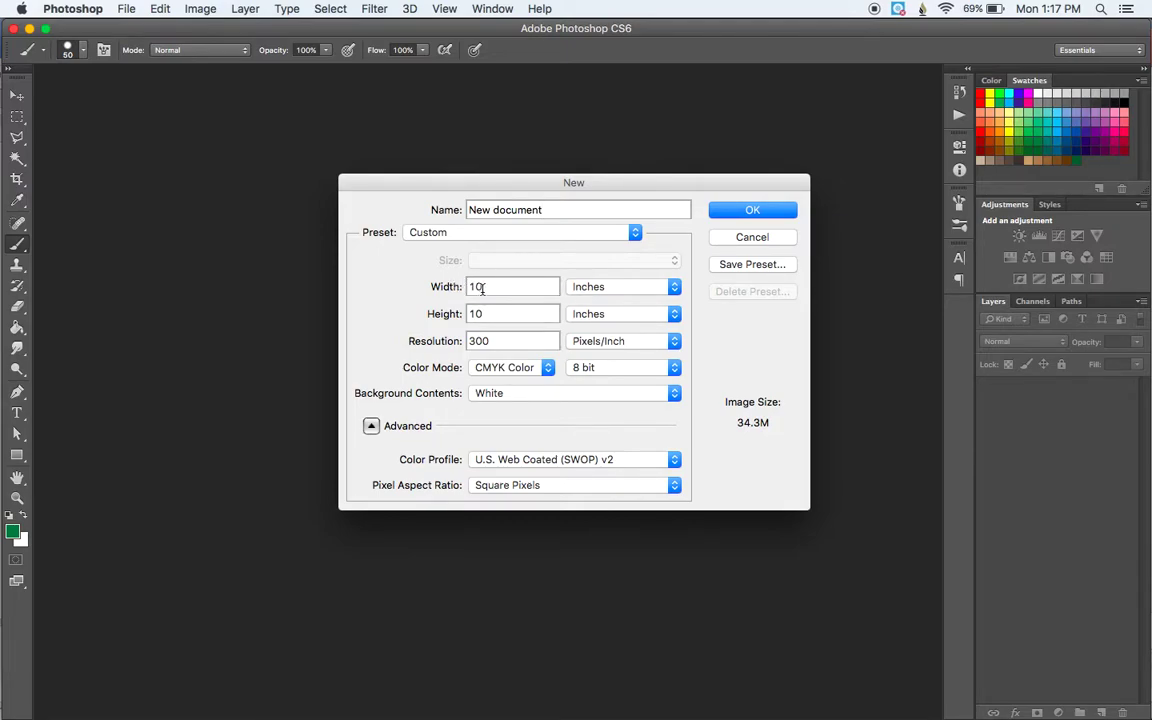
click(488, 313)
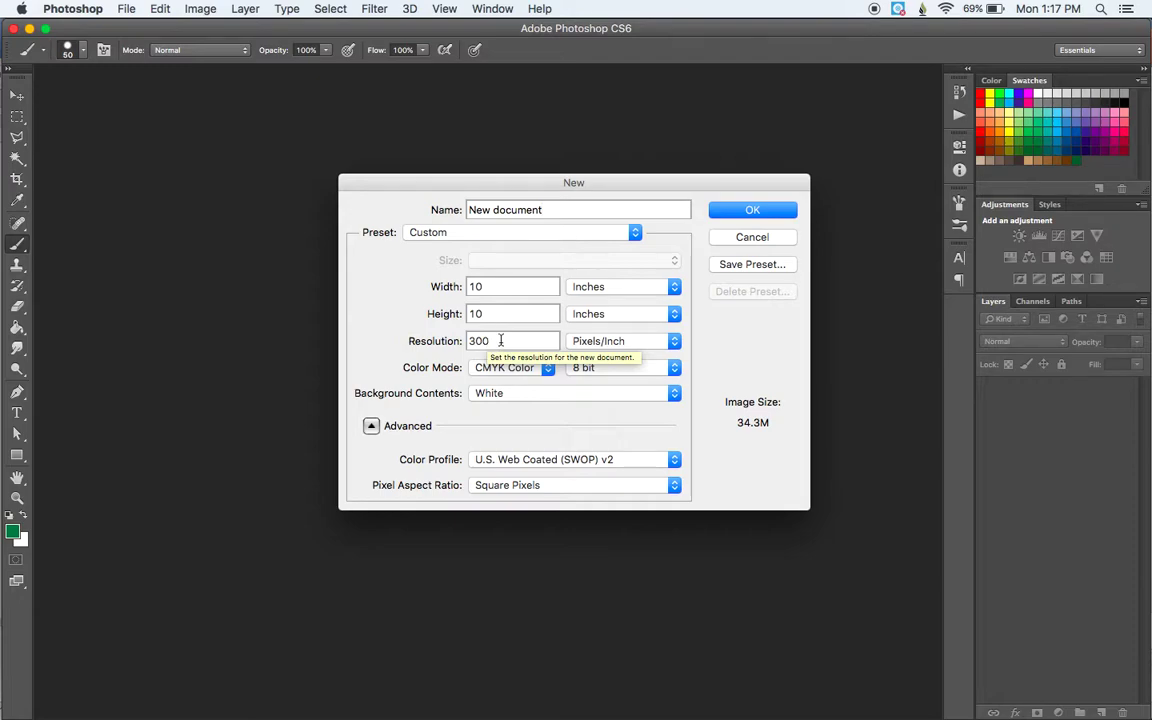
Create the document with a resolution of 300 Pixels/Inch and the CMYK Color mode
click(676, 341)
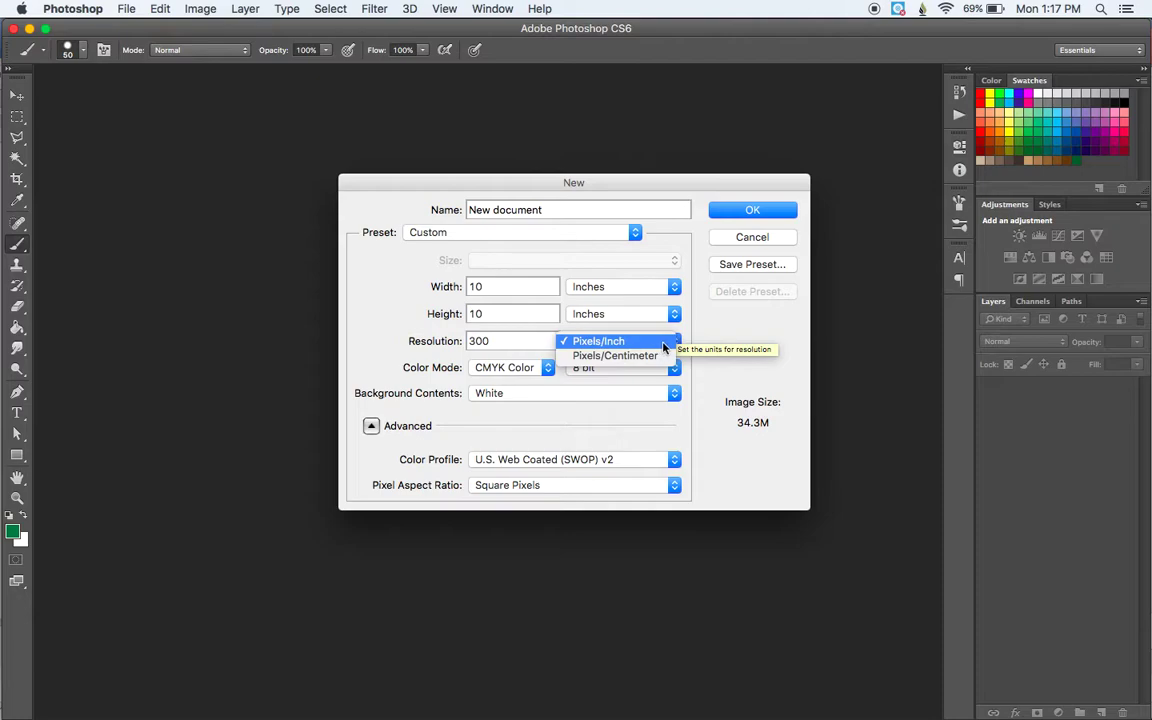
click(636, 340)
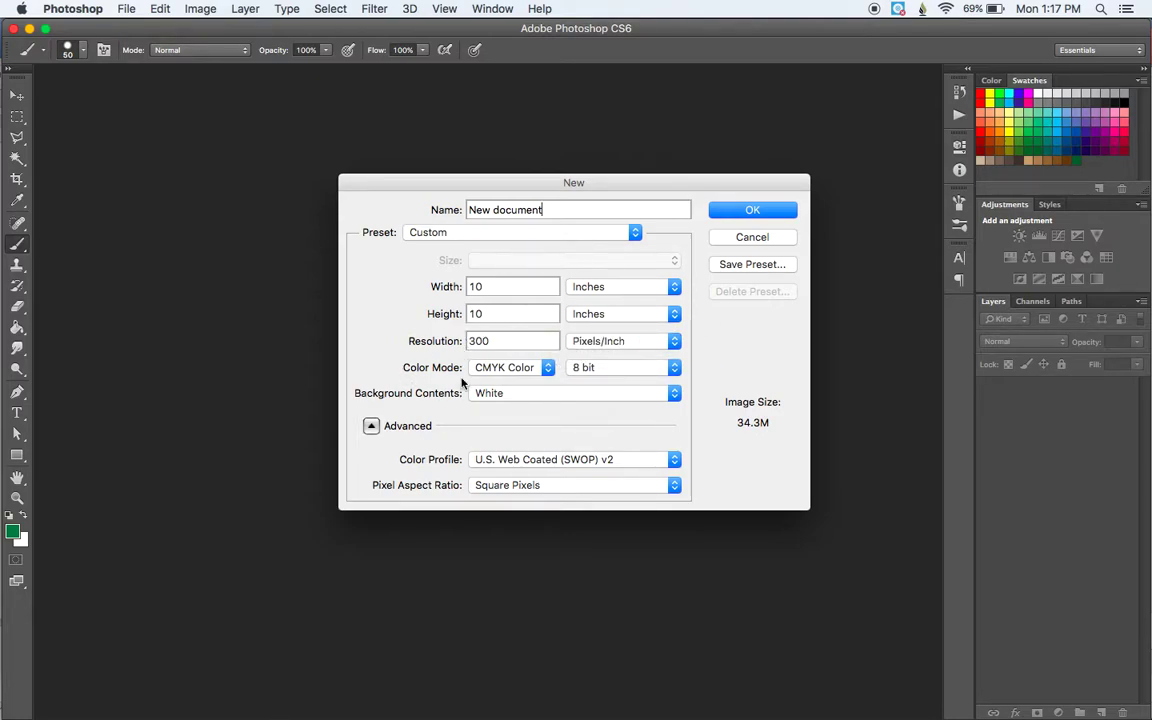
click(547, 368)
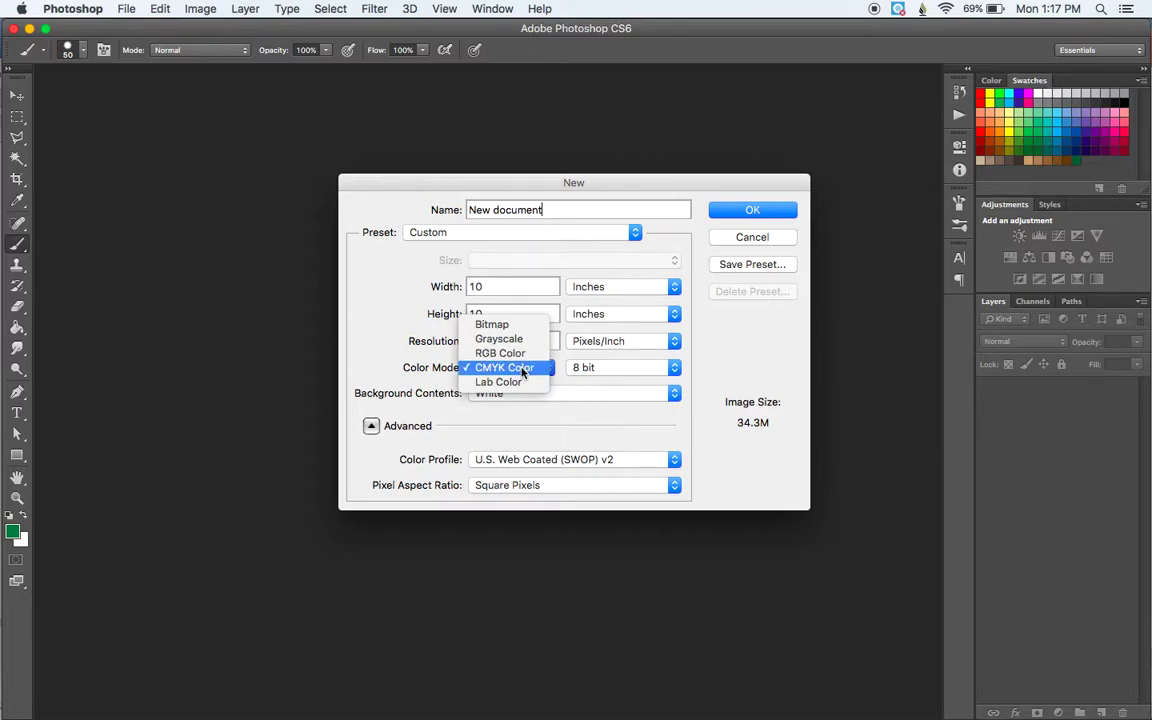
click(522, 369)
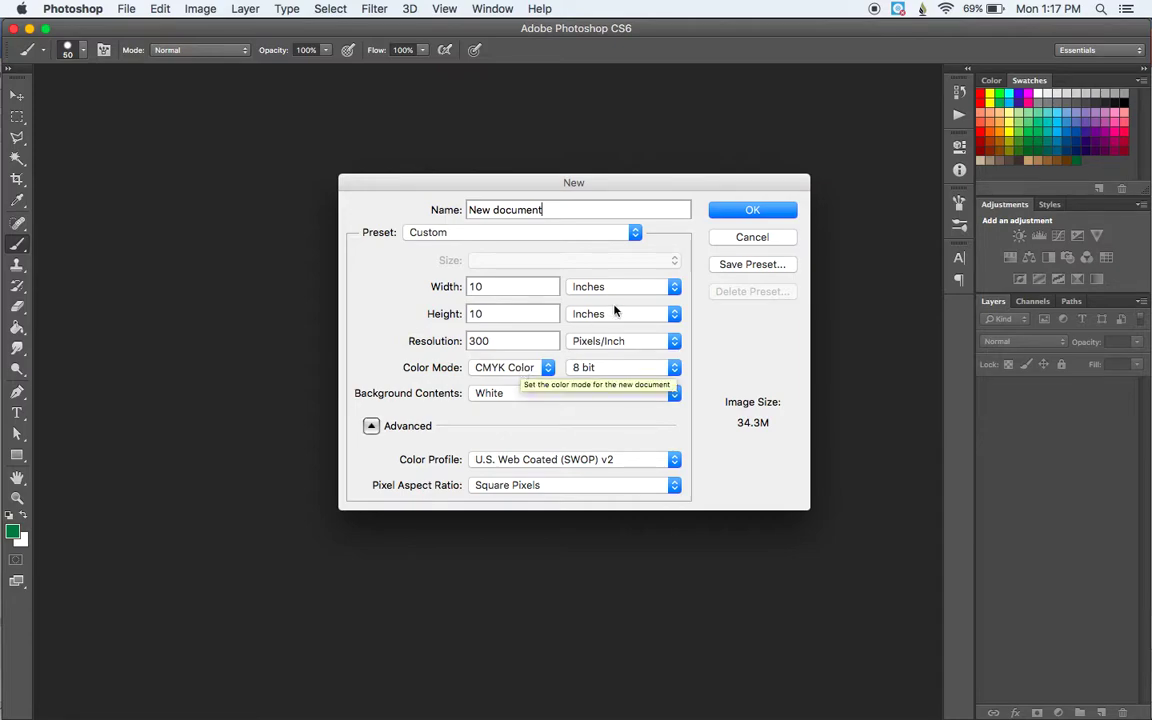
click(753, 211)
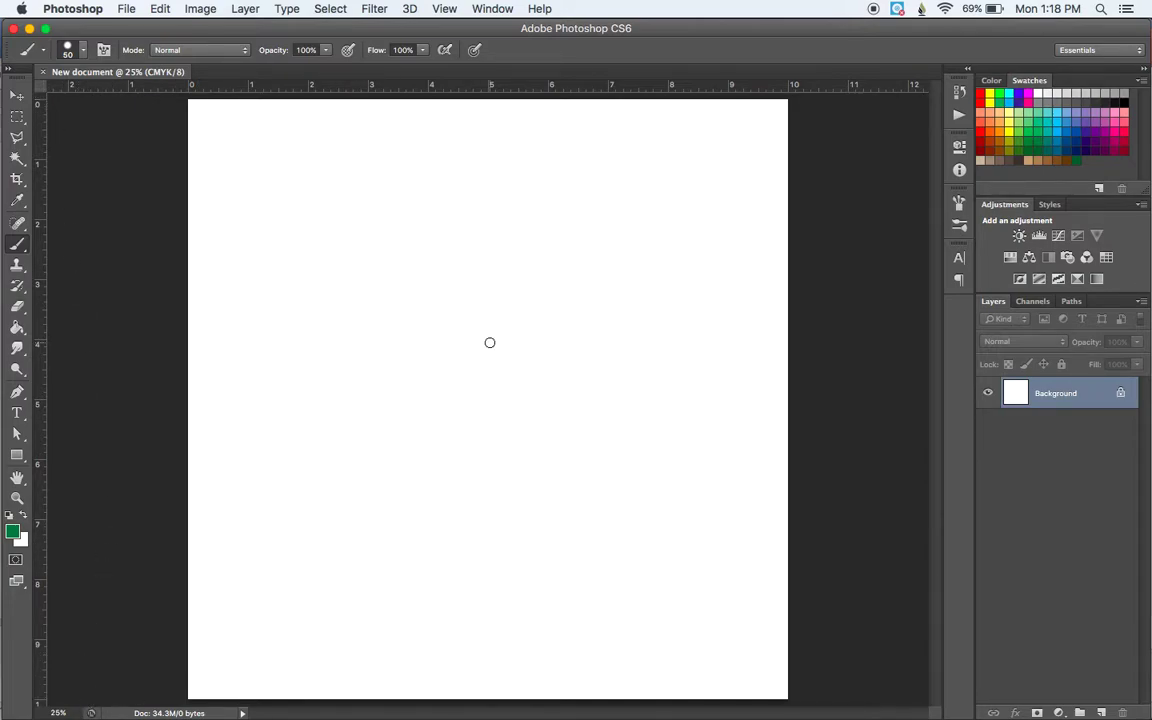
Check whether the rulers are enabled for the document view
click(444, 9)
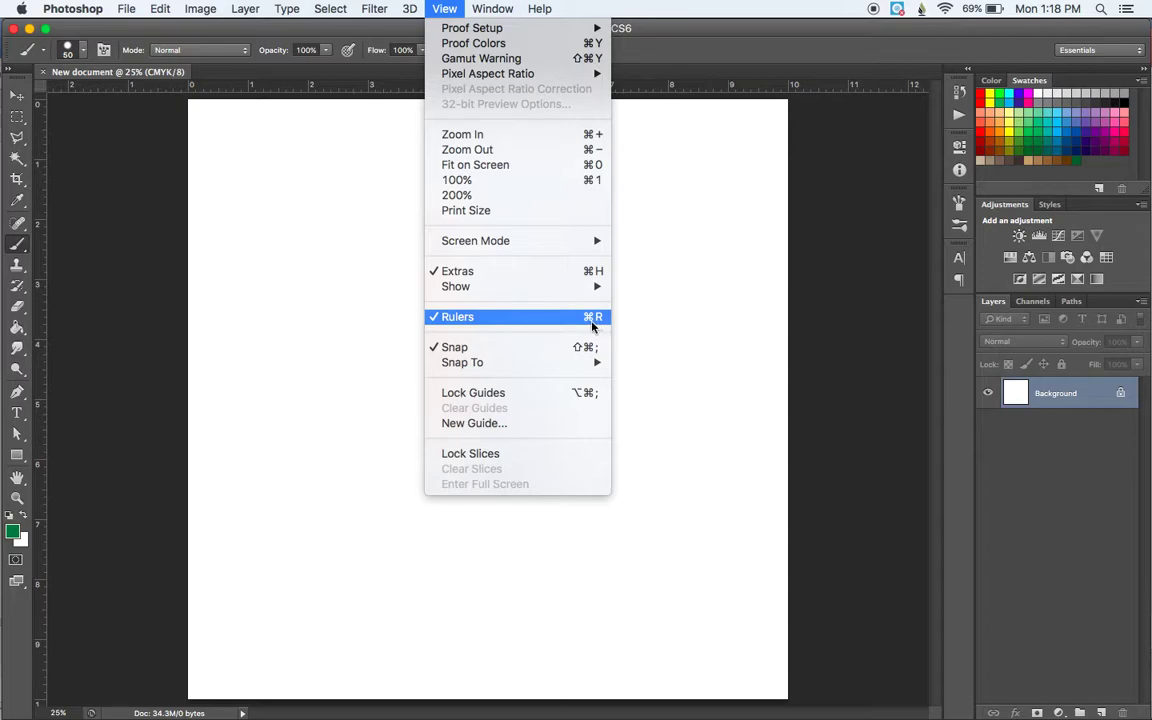
click(817, 61)
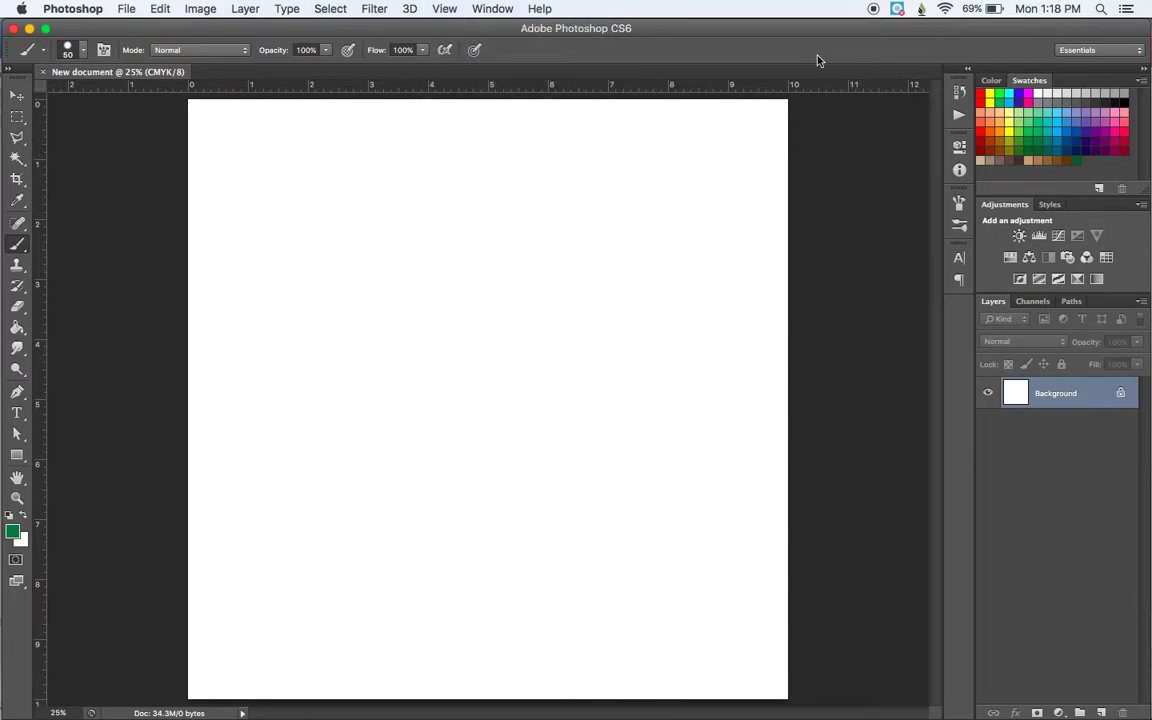
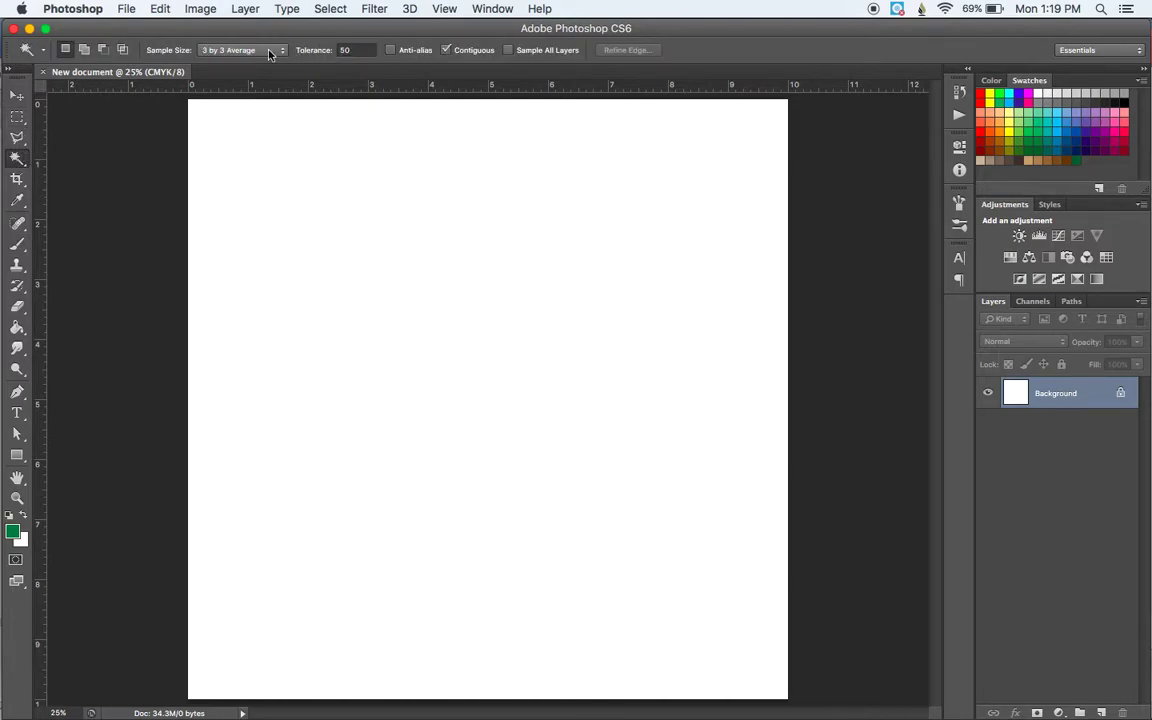
Paint a green stroke on the canvas with the Brush tool, using a hard round tip at 96 px
click(17, 328)
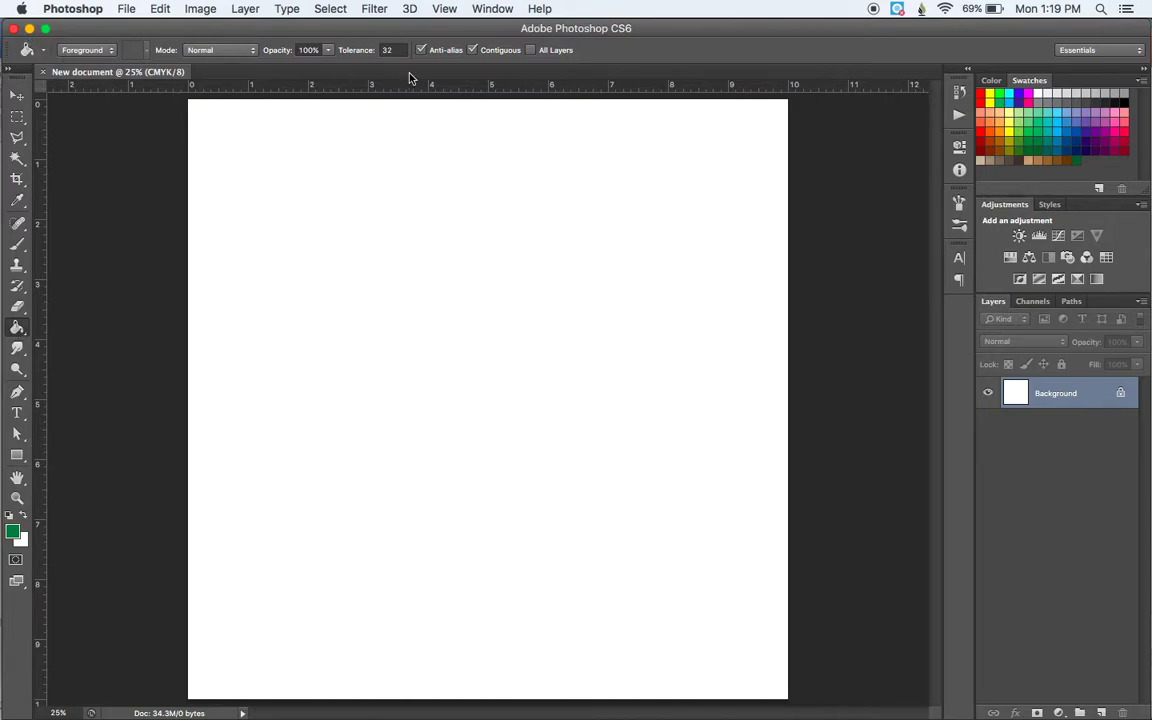
click(17, 244)
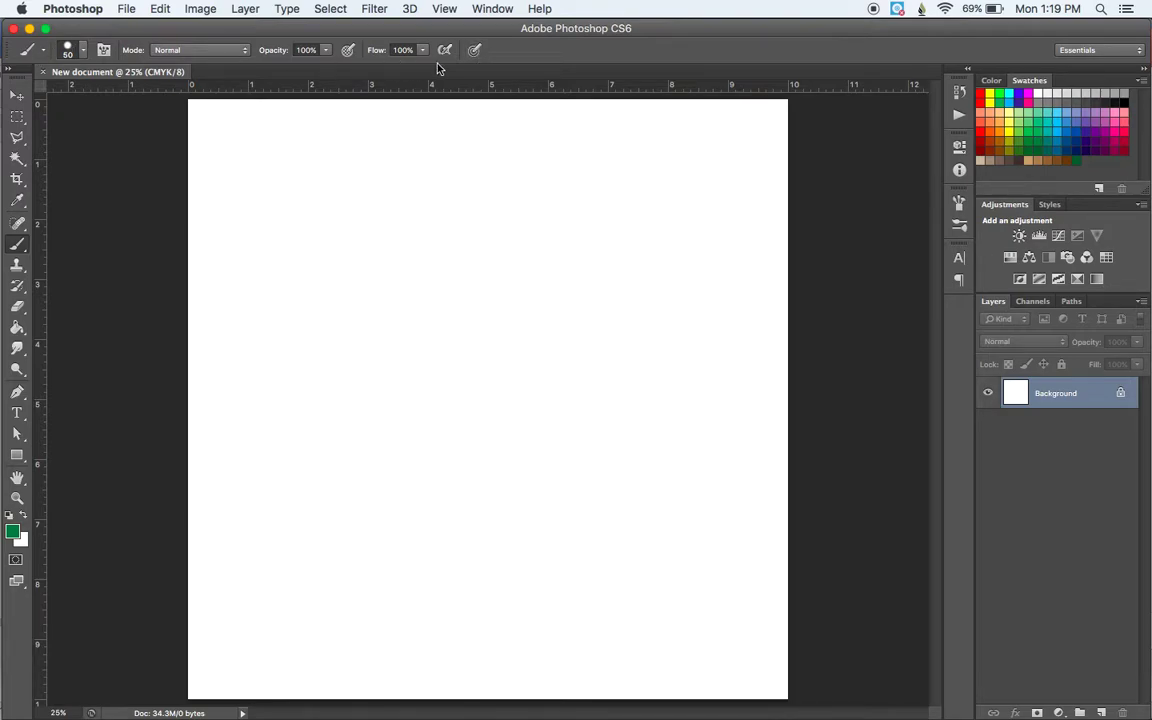
click(82, 52)
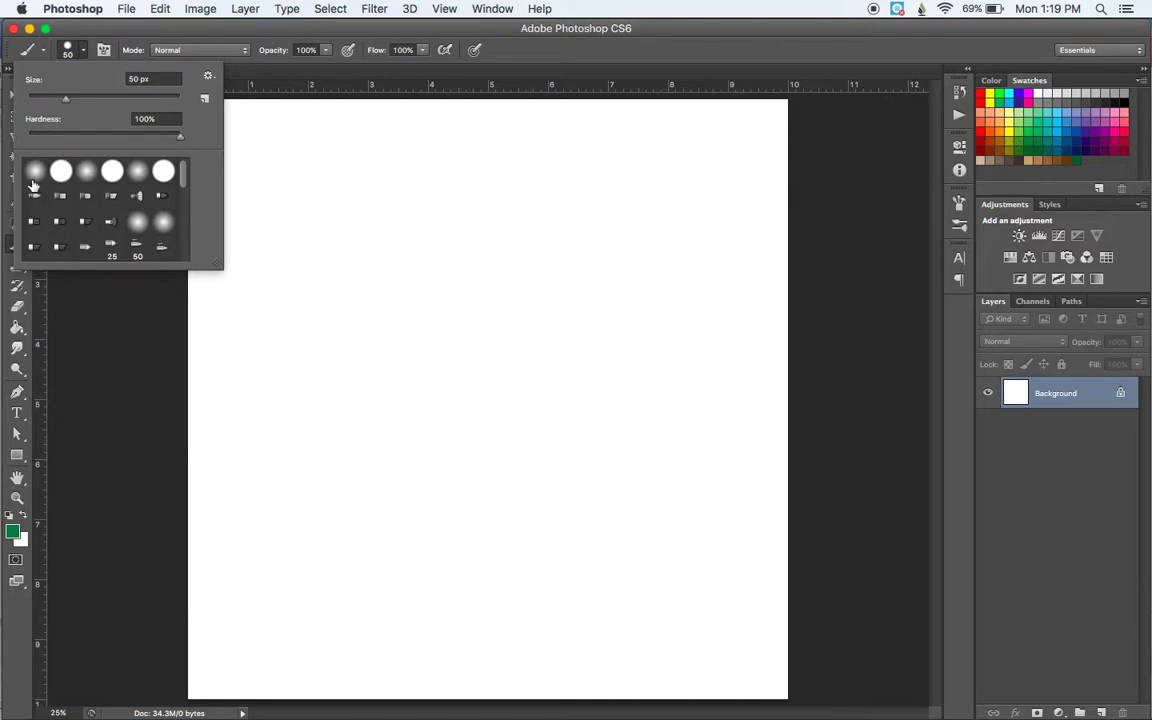
scroll(107, 260, down, 5)
scroll(107, 260, down, 3)
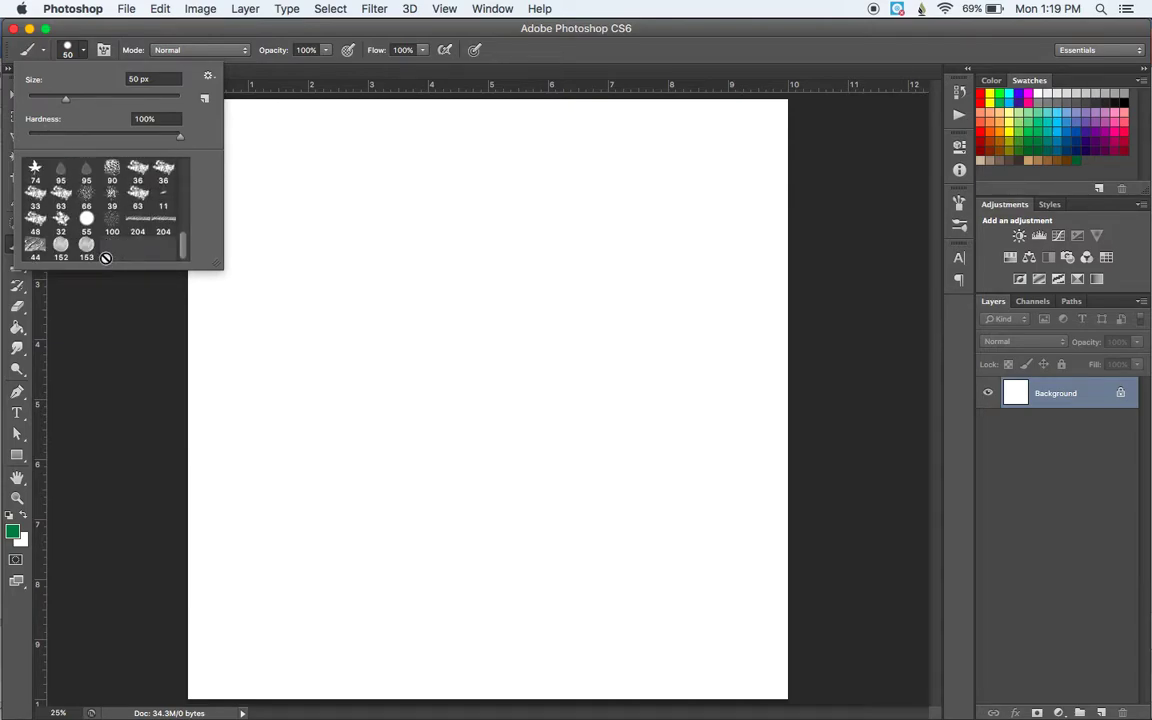
click(34, 168)
scroll(92, 175, up, 10)
click(61, 174)
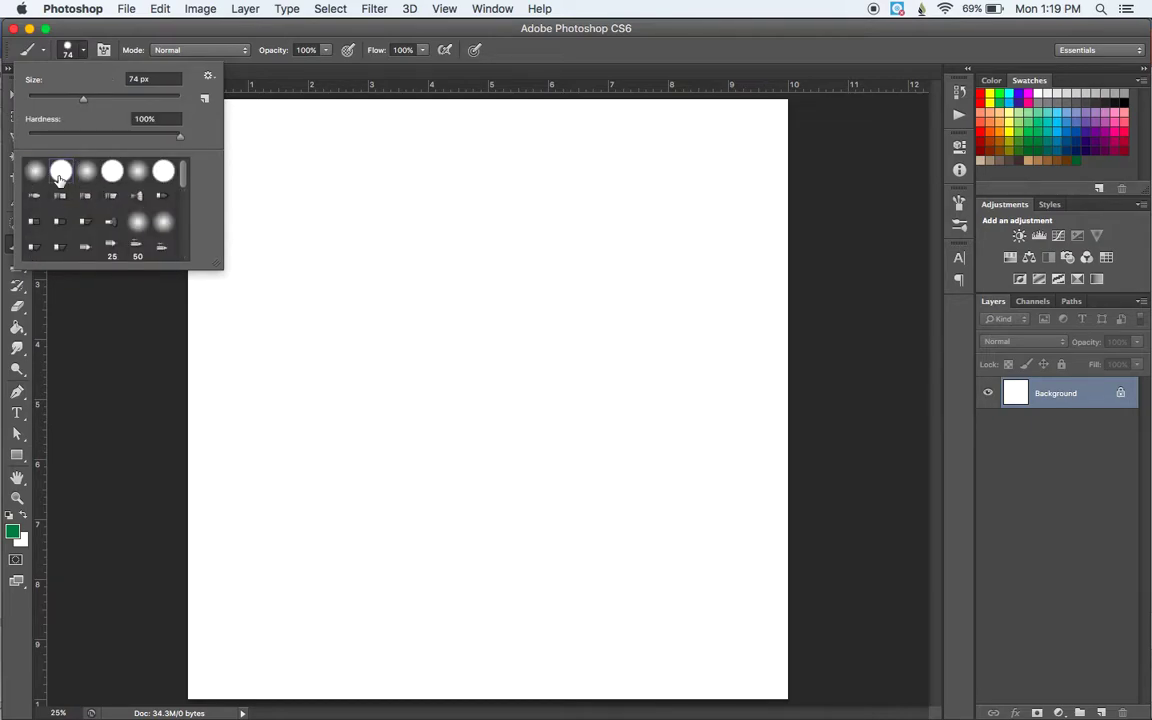
mouse_move(84, 104)
mouse_down()
mouse_move(72, 100)
mouse_move(100, 102)
mouse_up()
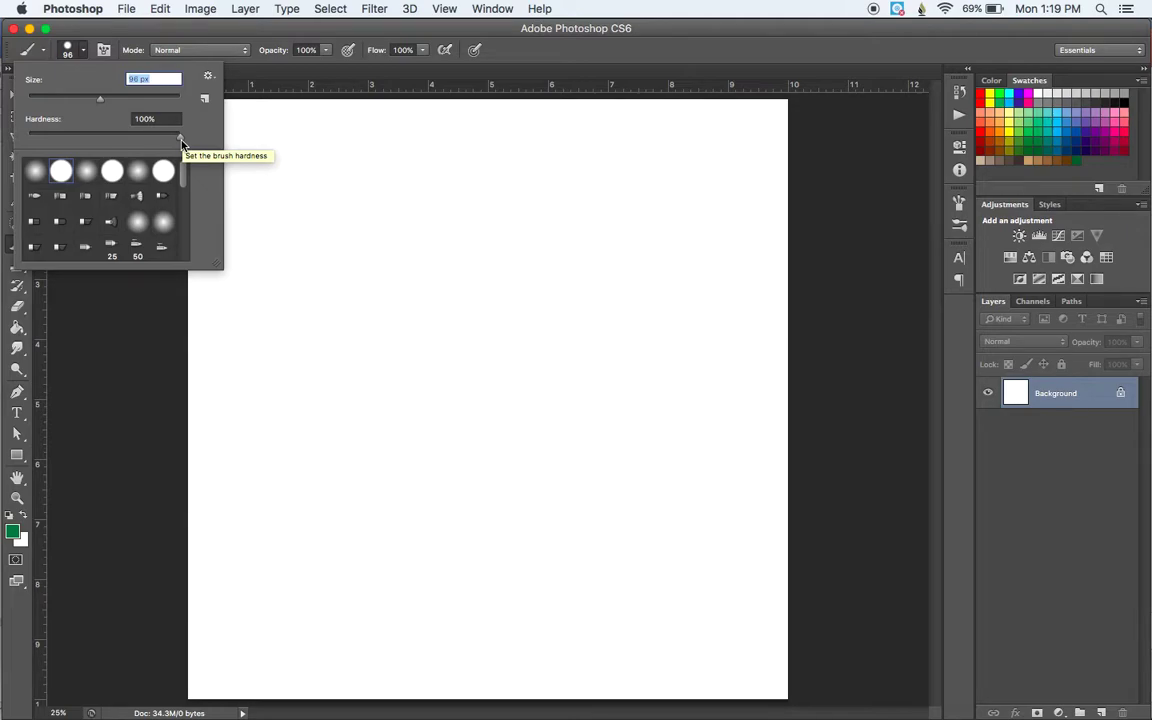
mouse_move(377, 247)
mouse_down()
mouse_move(396, 319)
mouse_move(450, 419)
mouse_up()
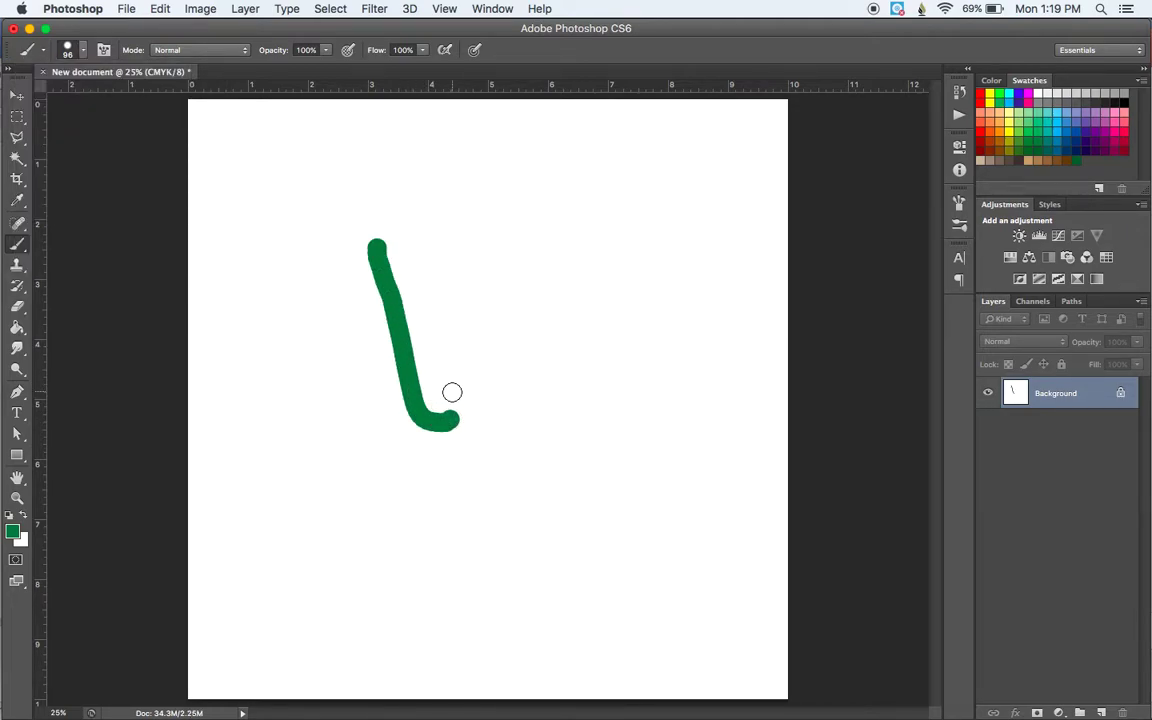
Lower the brush hardness to its minimum and paint a soft-edged green stroke beside the first one
click(83, 50)
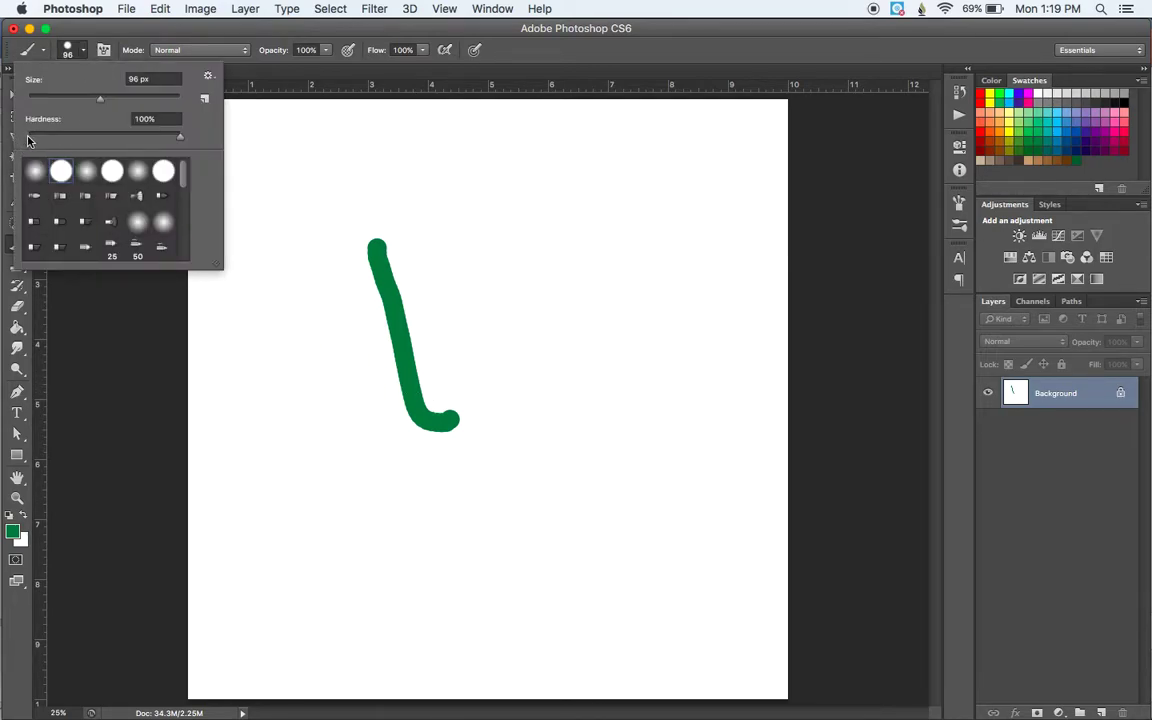
click(30, 137)
click(273, 40)
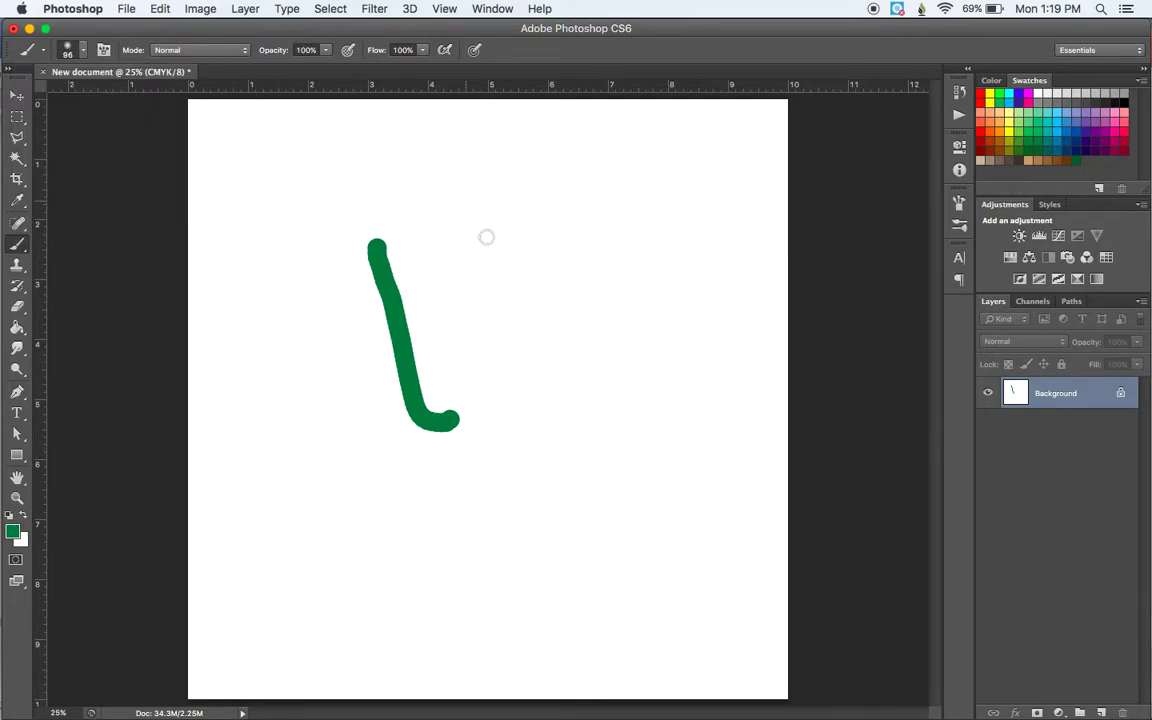
mouse_move(413, 240)
mouse_down()
mouse_move(422, 322)
mouse_move(473, 396)
mouse_up()
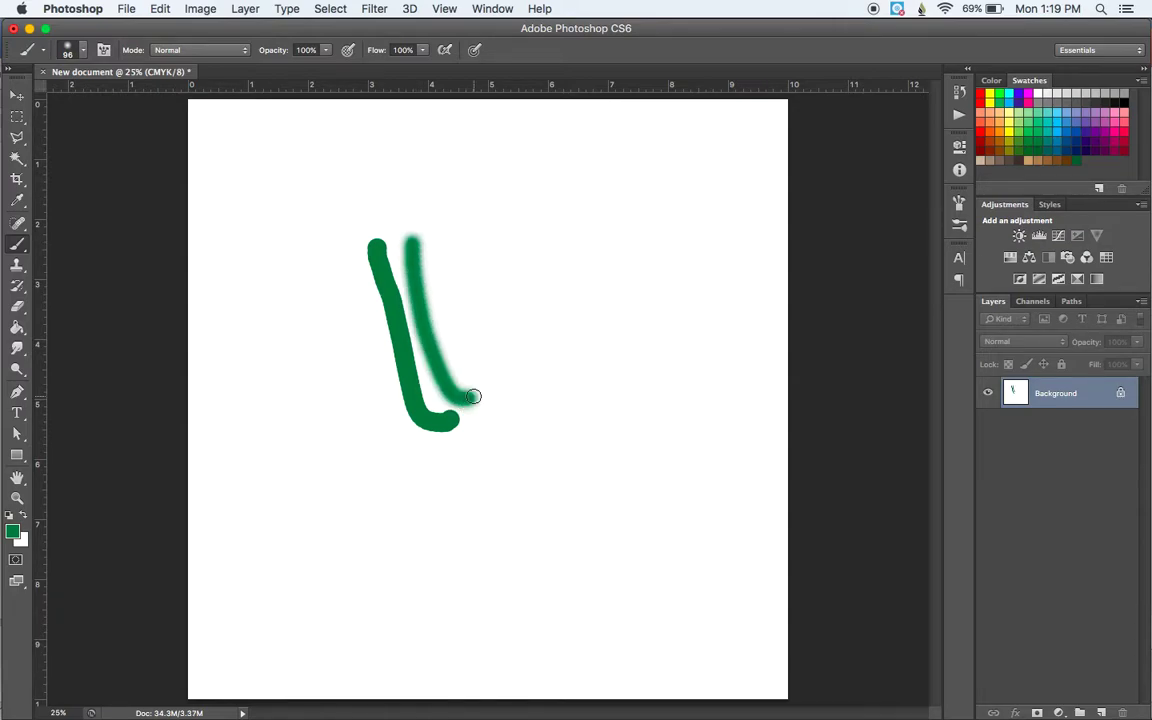
Keep the brush mode at Normal, set its opacity to 49% and paint two long strokes that cross each other
click(216, 55)
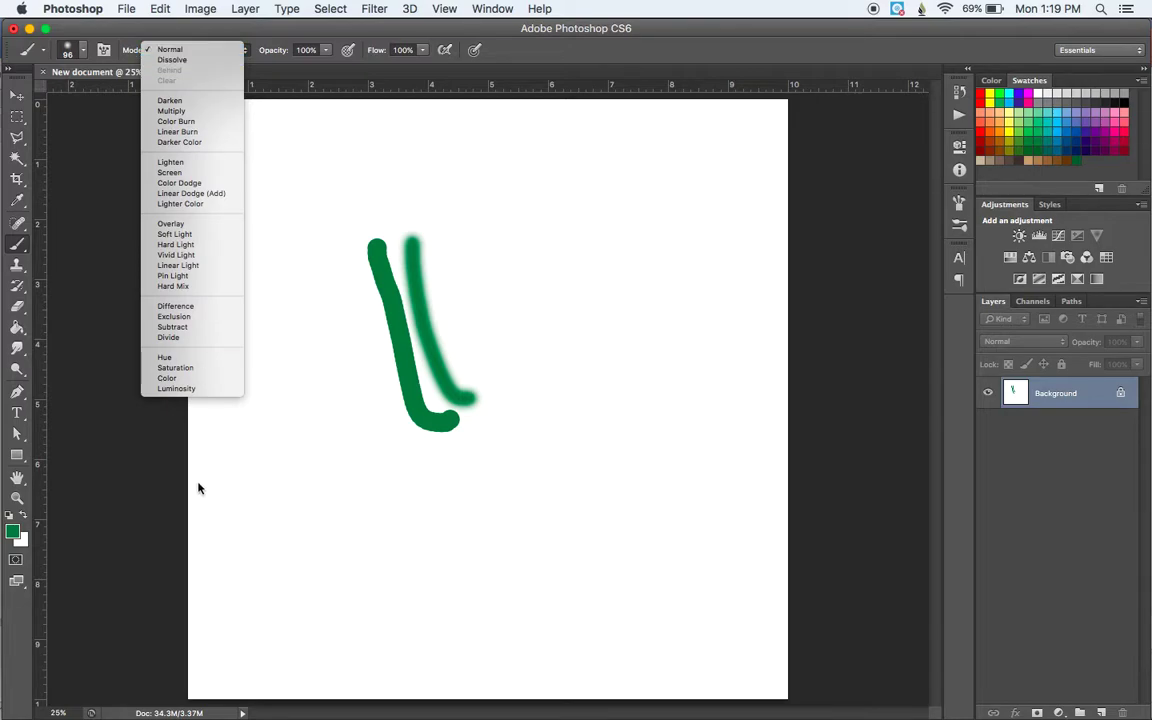
click(191, 50)
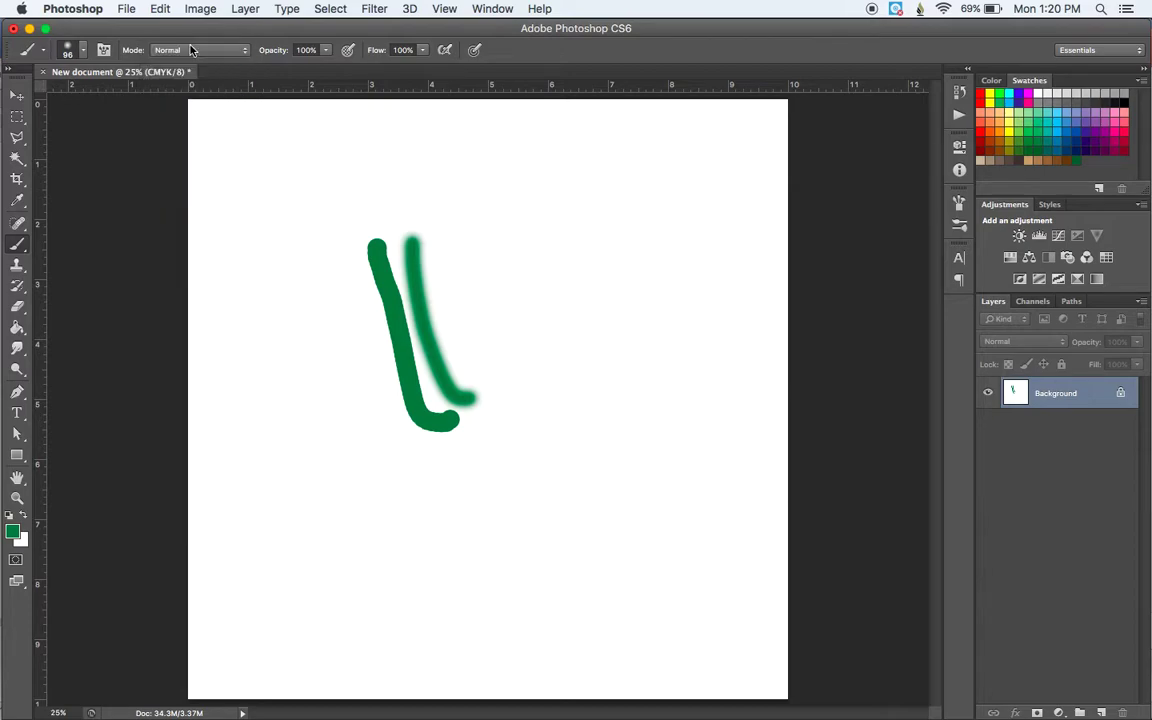
click(326, 55)
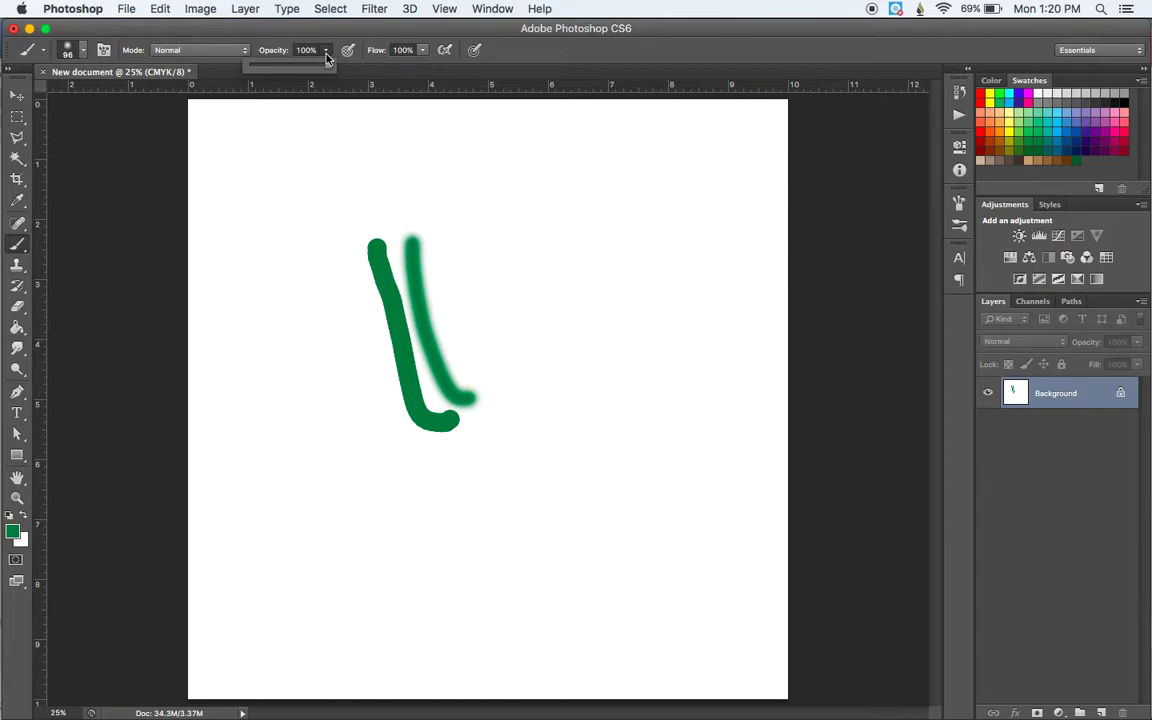
click(288, 67)
click(340, 369)
mouse_move(373, 324)
mouse_down()
mouse_move(643, 284)
mouse_move(733, 180)
mouse_up()
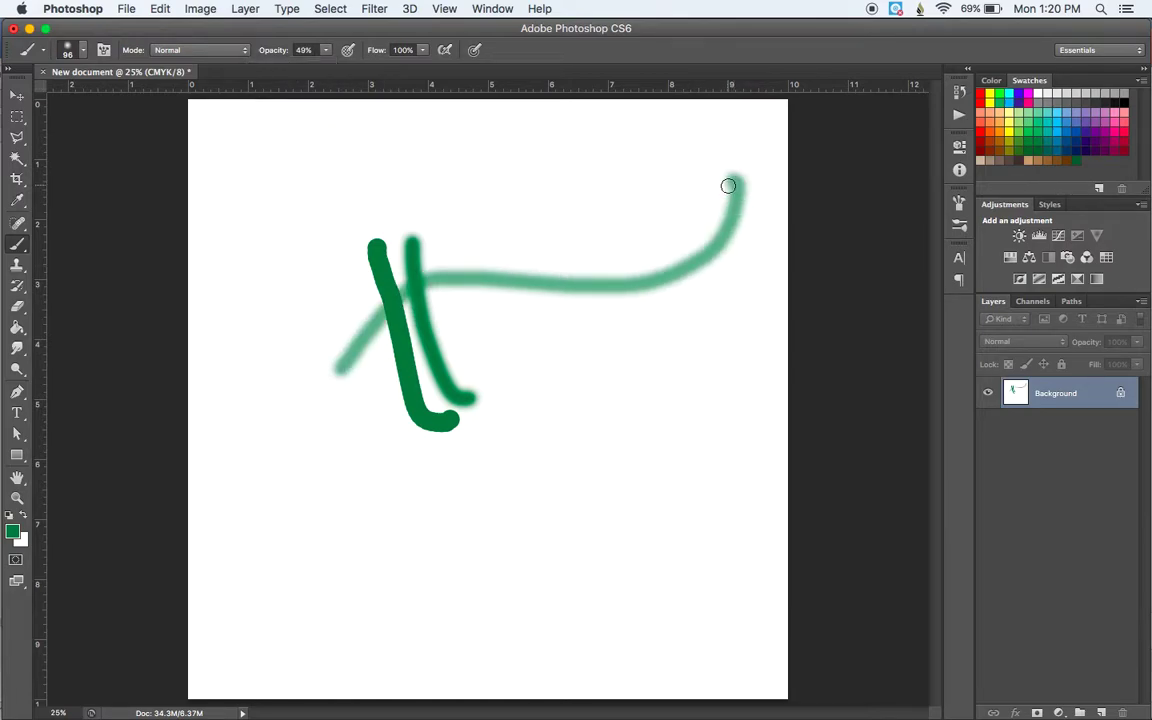
mouse_move(620, 398)
mouse_down()
mouse_move(556, 282)
mouse_move(562, 187)
mouse_up()
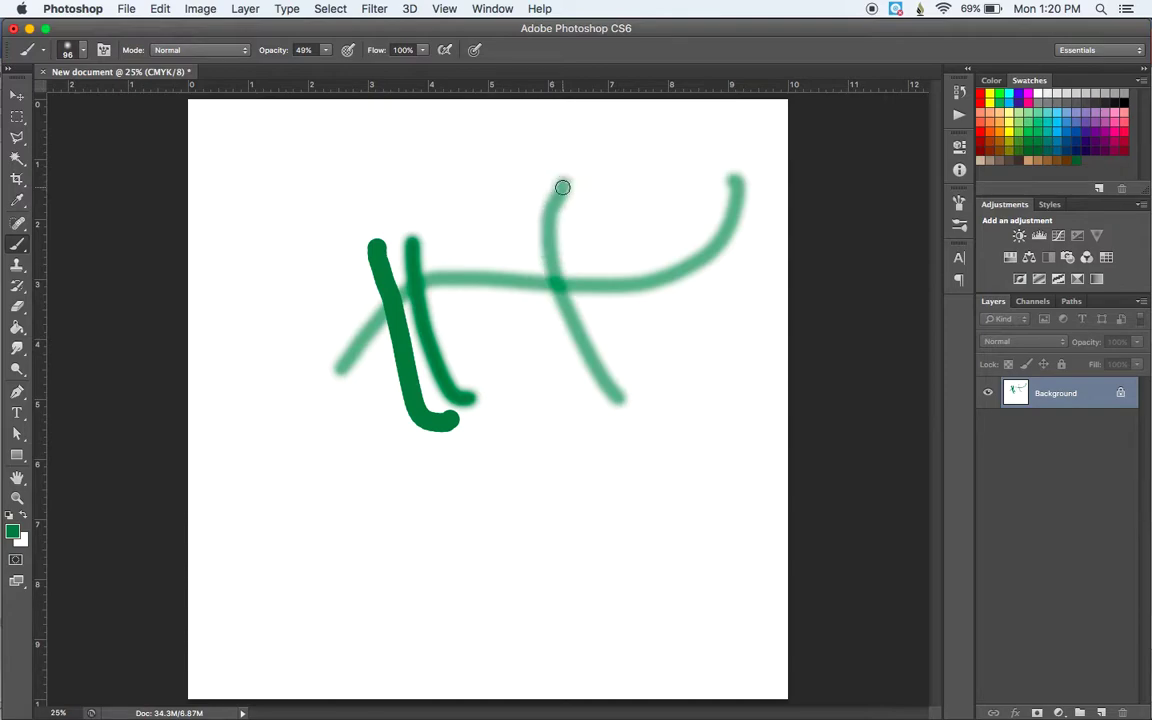
Reduce the brush opacity well below 49% and paint two faint crossing strokes over the middle of the canvas
click(327, 53)
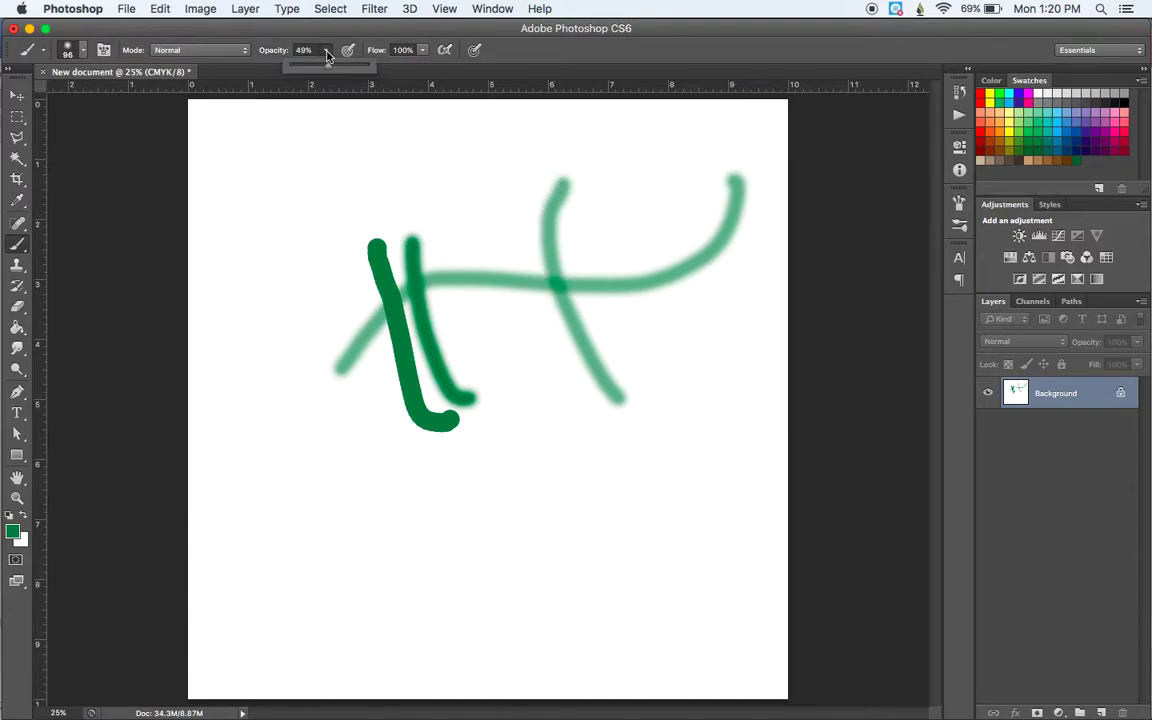
click(291, 66)
mouse_move(530, 478)
mouse_down()
mouse_move(561, 258)
mouse_move(643, 208)
mouse_up()
drag(458, 188, 660, 486)
Set the brush opacity back to 100%
click(326, 51)
click(409, 69)
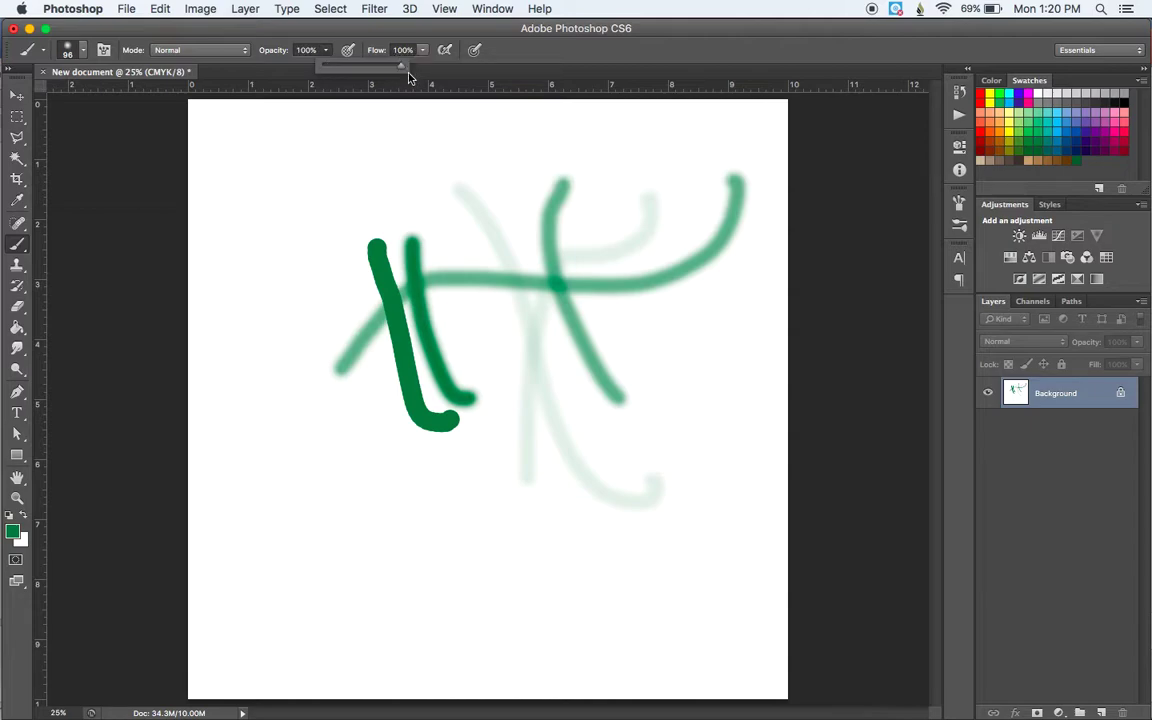
Paint a looping soft green stroke, raise the brush hardness to 100% and paint a hard-edged stroke across it
mouse_move(558, 404)
mouse_down()
mouse_move(642, 239)
mouse_move(537, 196)
mouse_move(735, 376)
mouse_move(568, 428)
mouse_move(472, 488)
mouse_up()
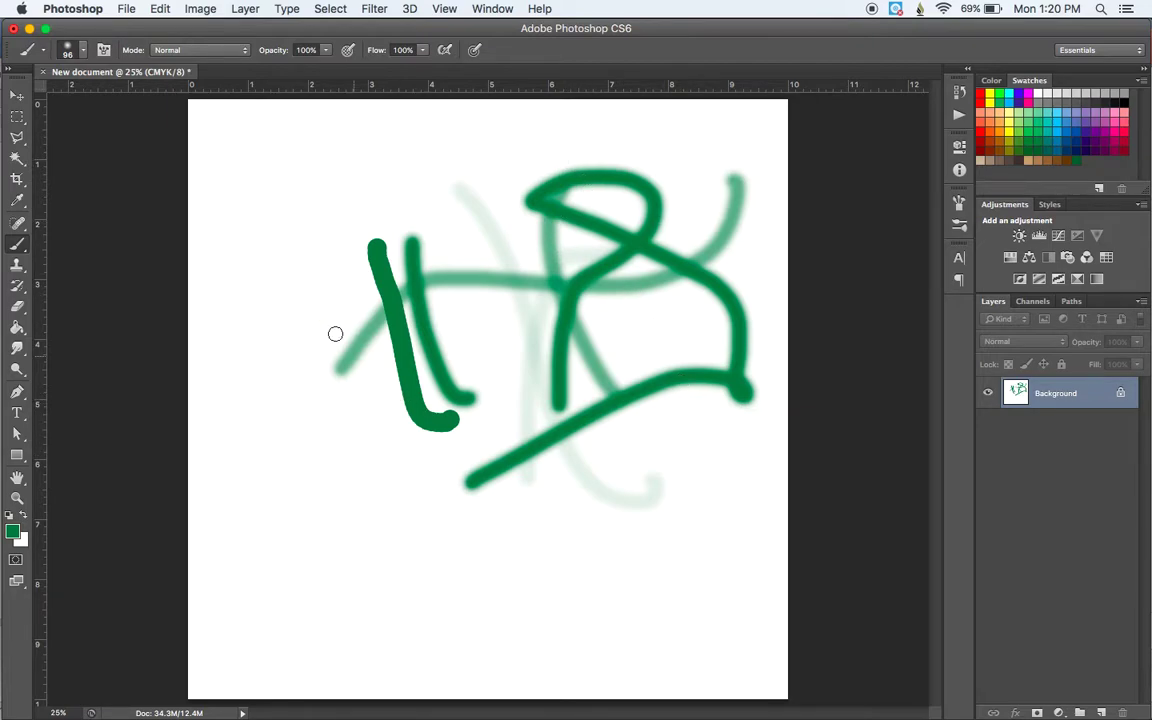
click(73, 47)
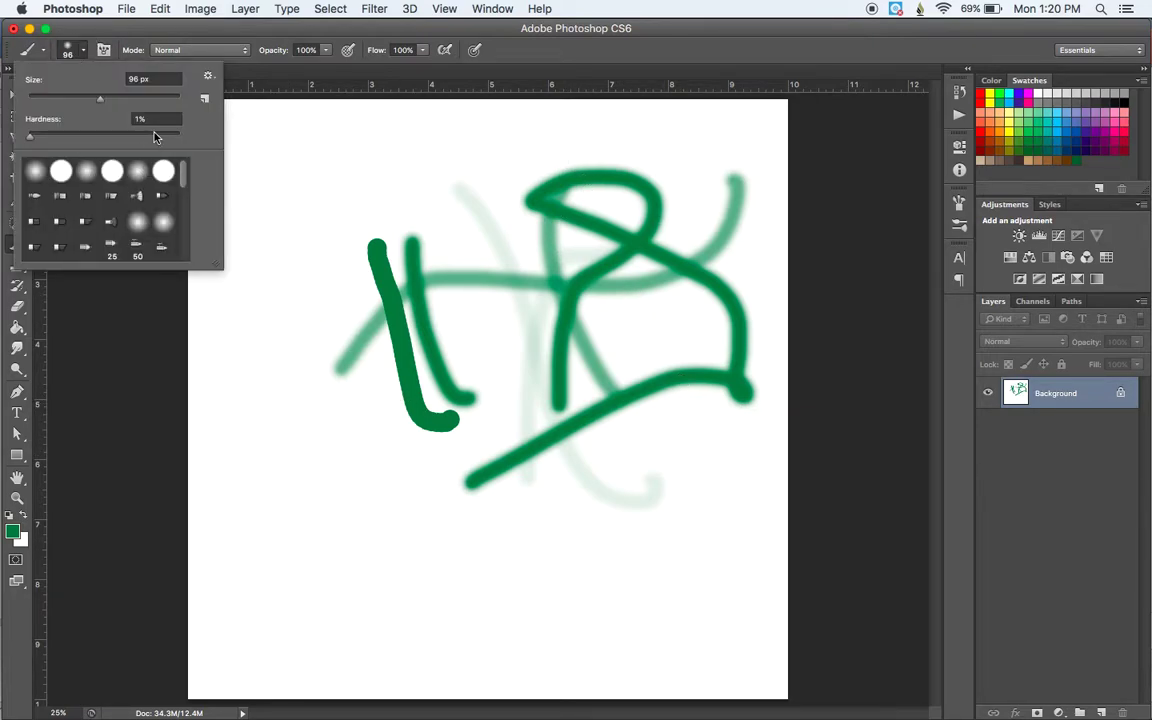
drag(145, 137, 180, 137)
click(348, 25)
drag(602, 493, 522, 207)
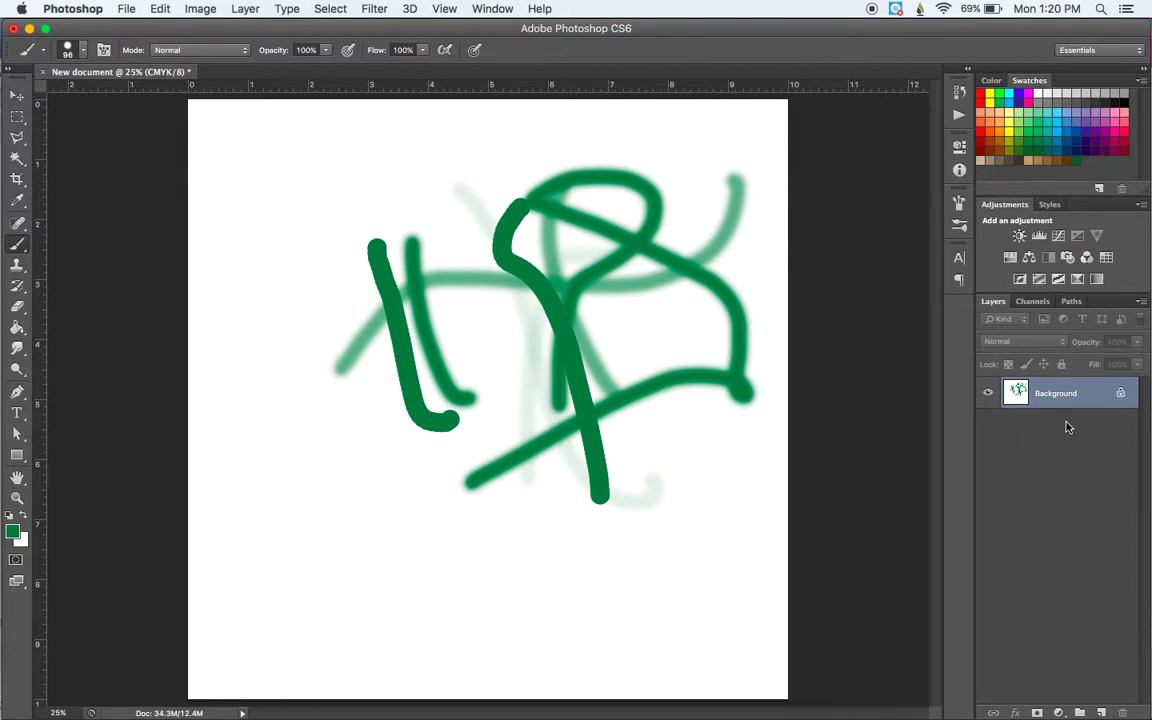
Try to move the green strokes on the Background layer with the Move tool
click(16, 95)
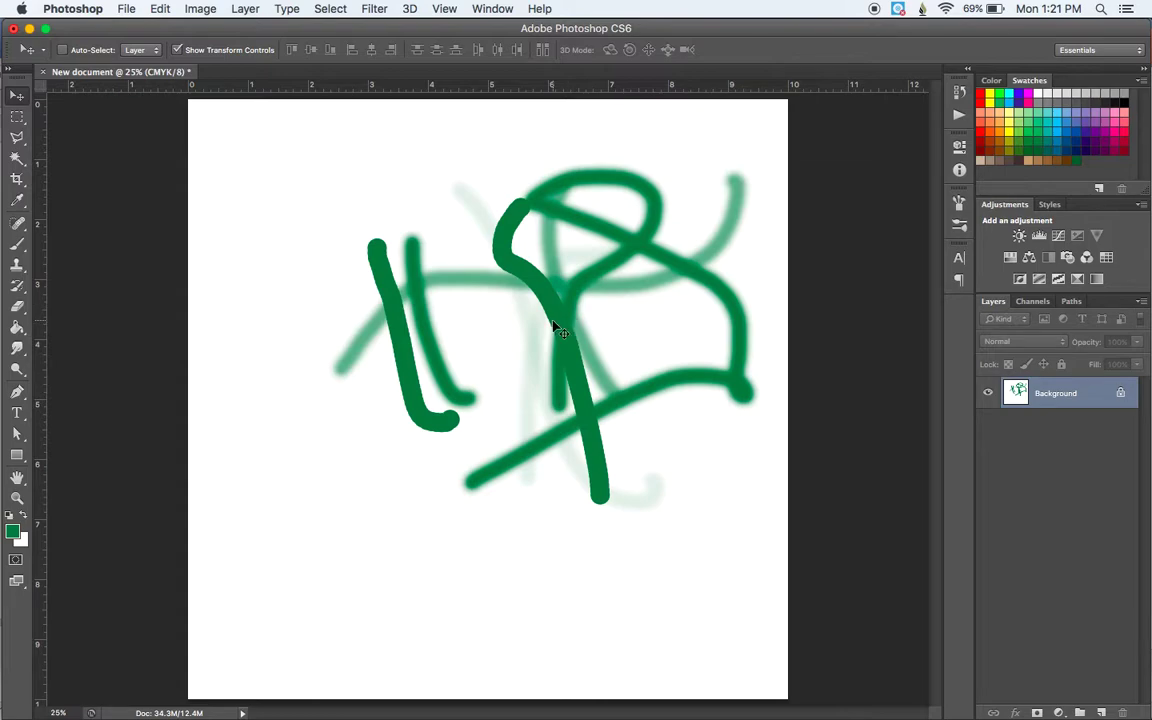
drag(468, 335, 556, 425)
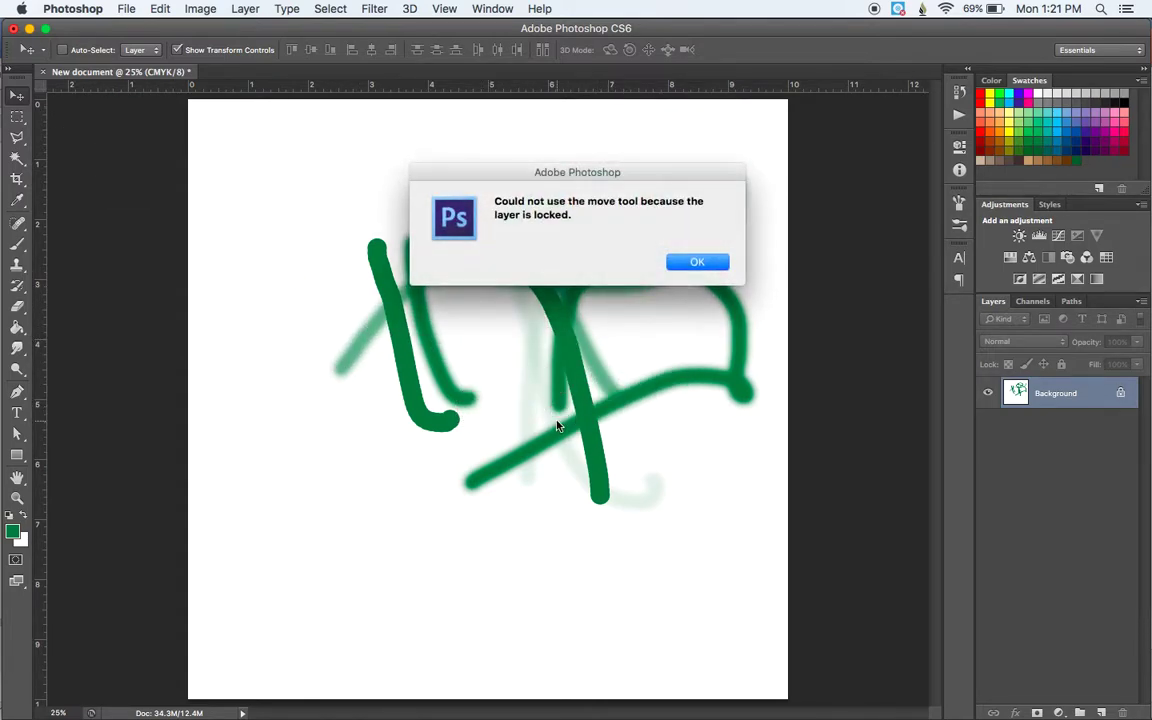
click(692, 261)
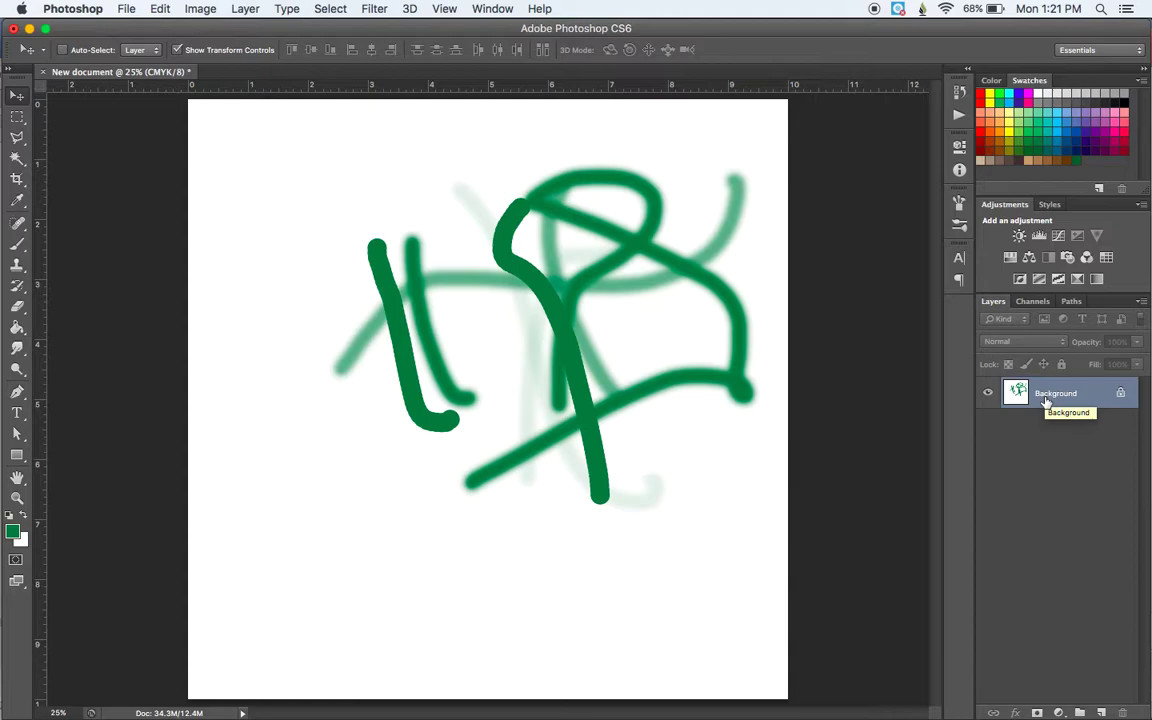
Add a new layer named Layer 1 with default settings above the Background and activate the Brush tool
click(245, 9)
mouse_move(256, 28)
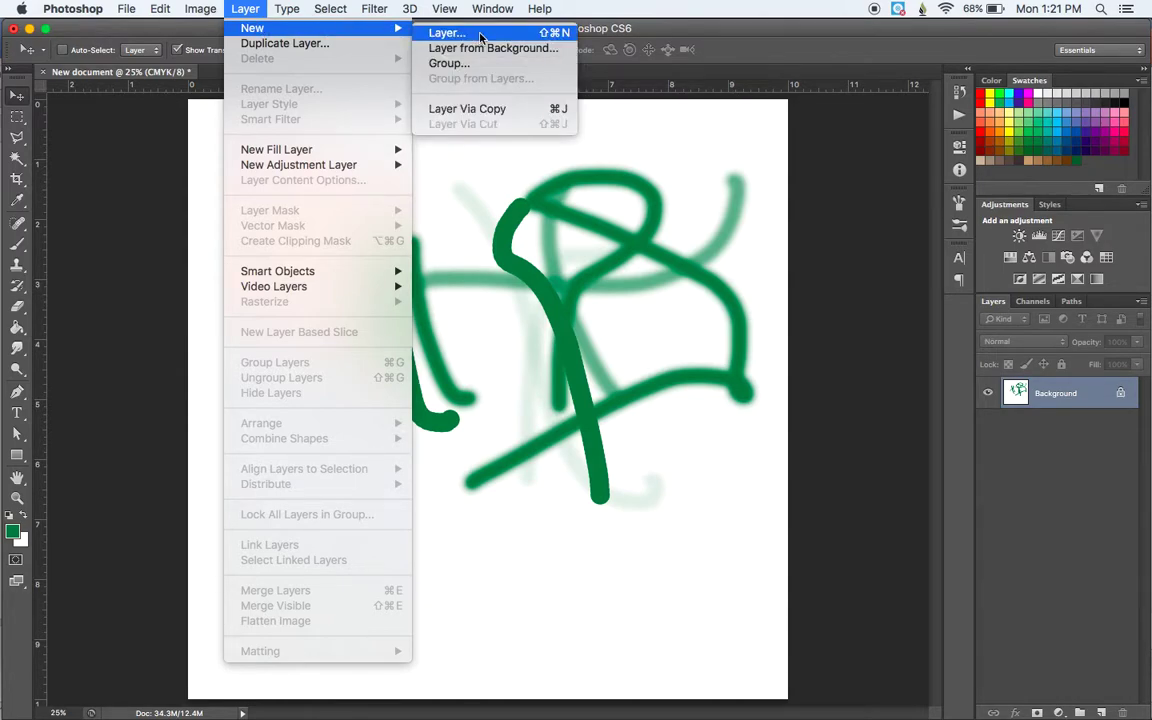
click(634, 224)
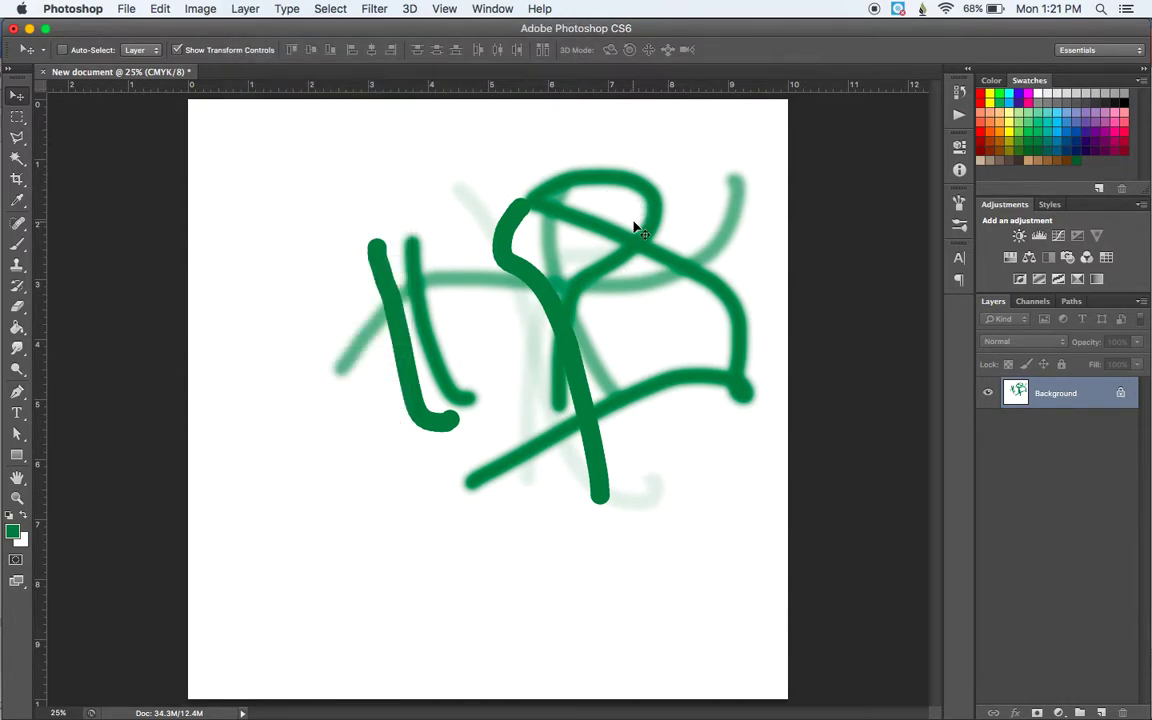
key(super+shift+n)
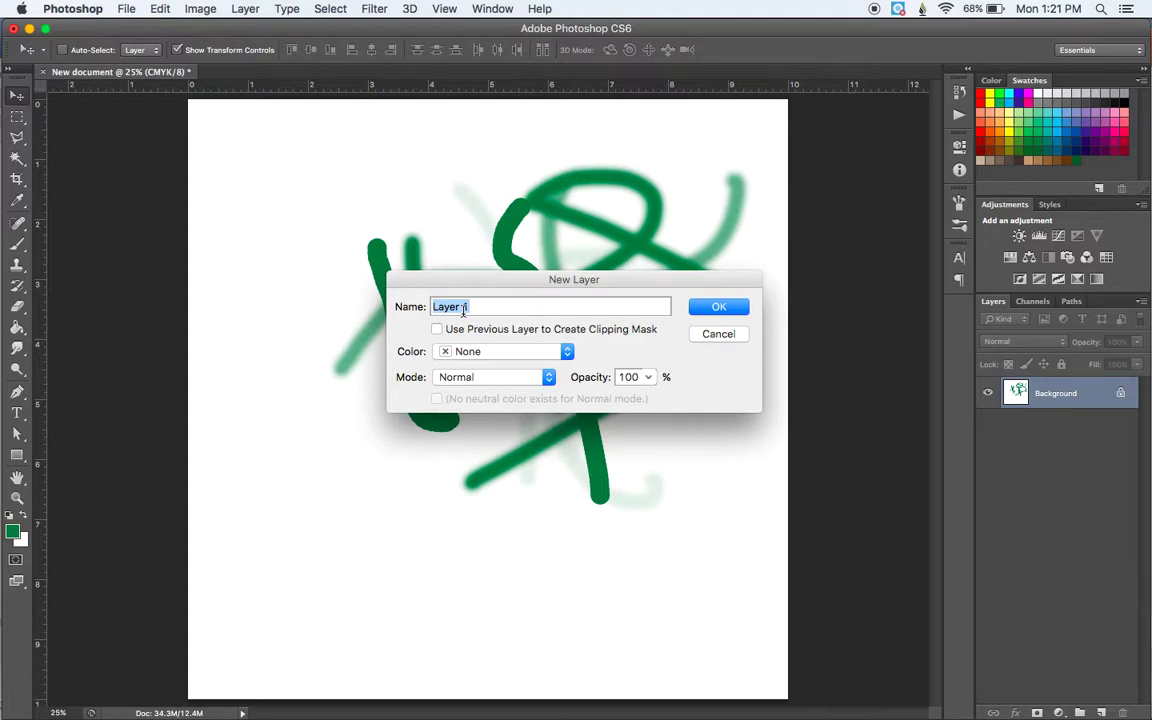
click(716, 307)
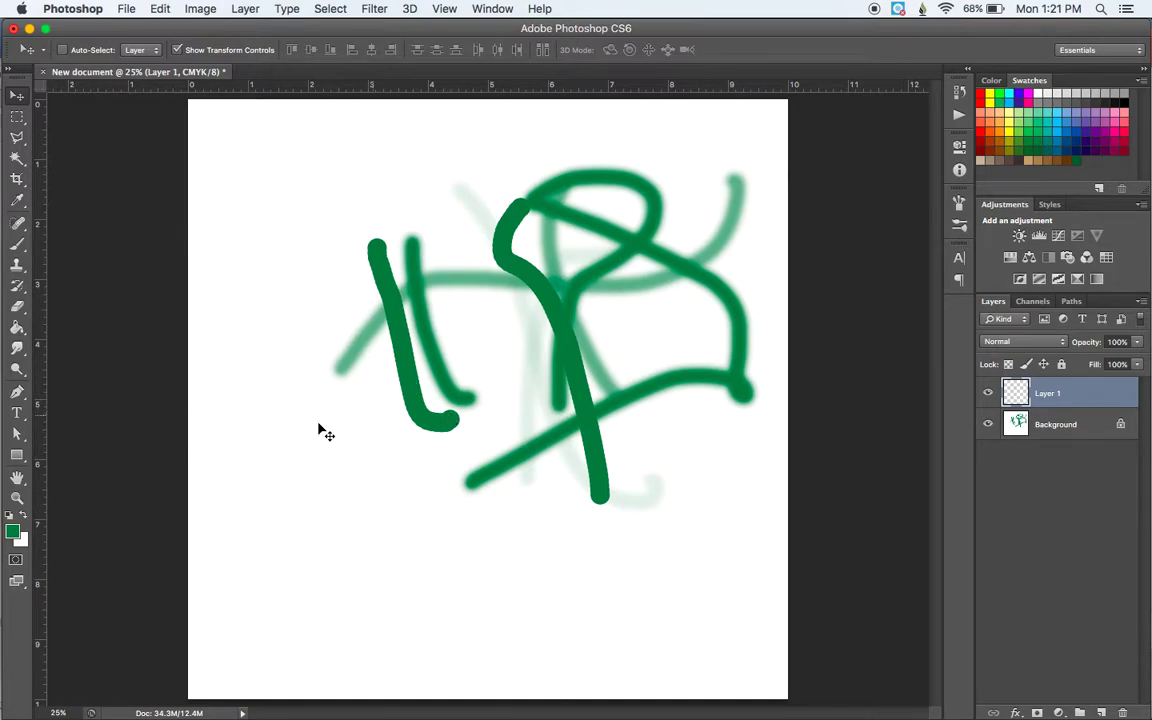
click(17, 243)
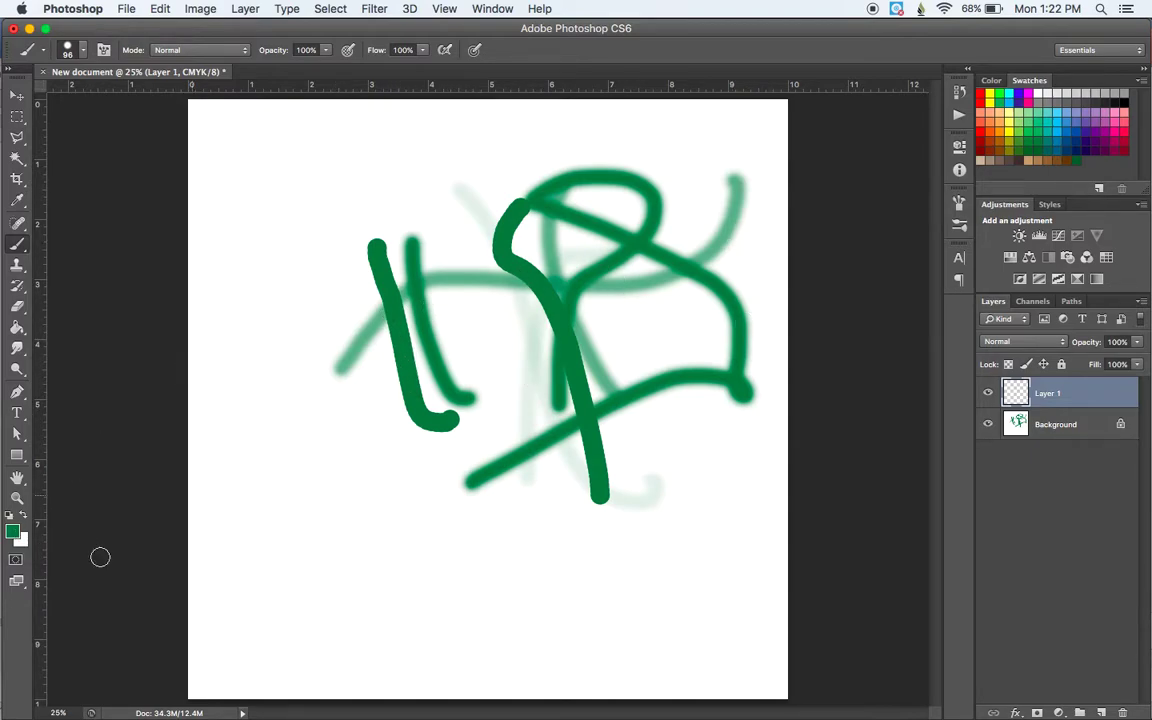
Try several hues and shades in the Color Picker and set the foreground colour to a magenta purple
click(12, 533)
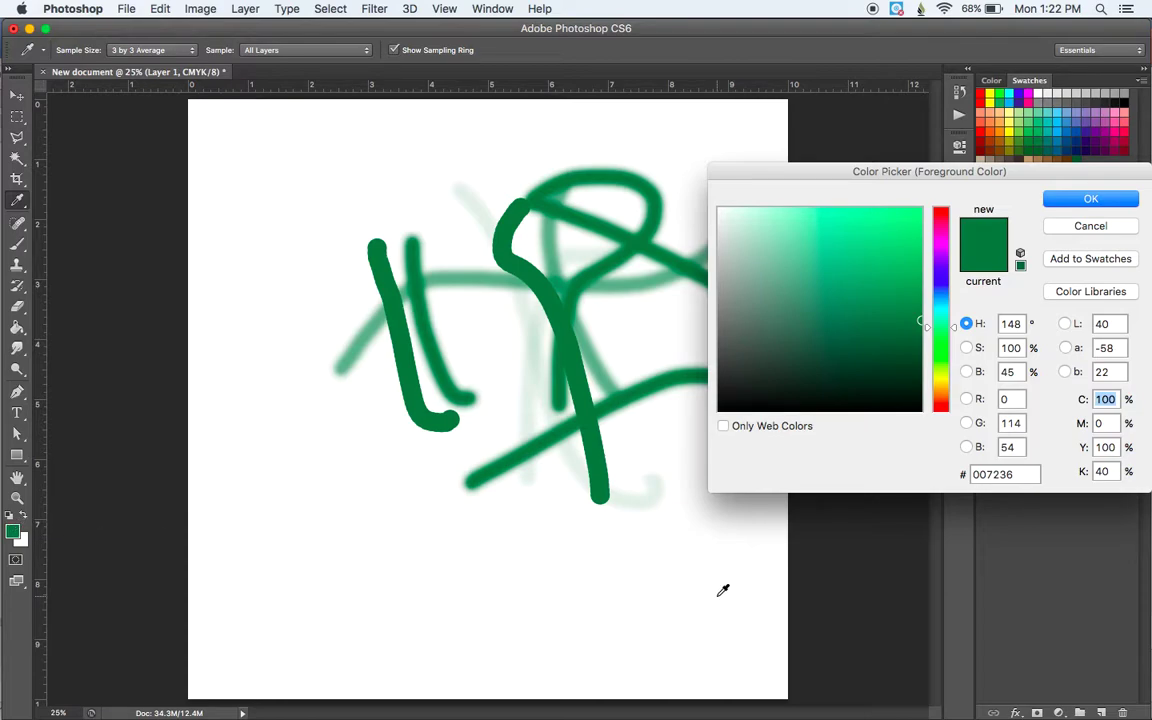
drag(946, 313, 946, 306)
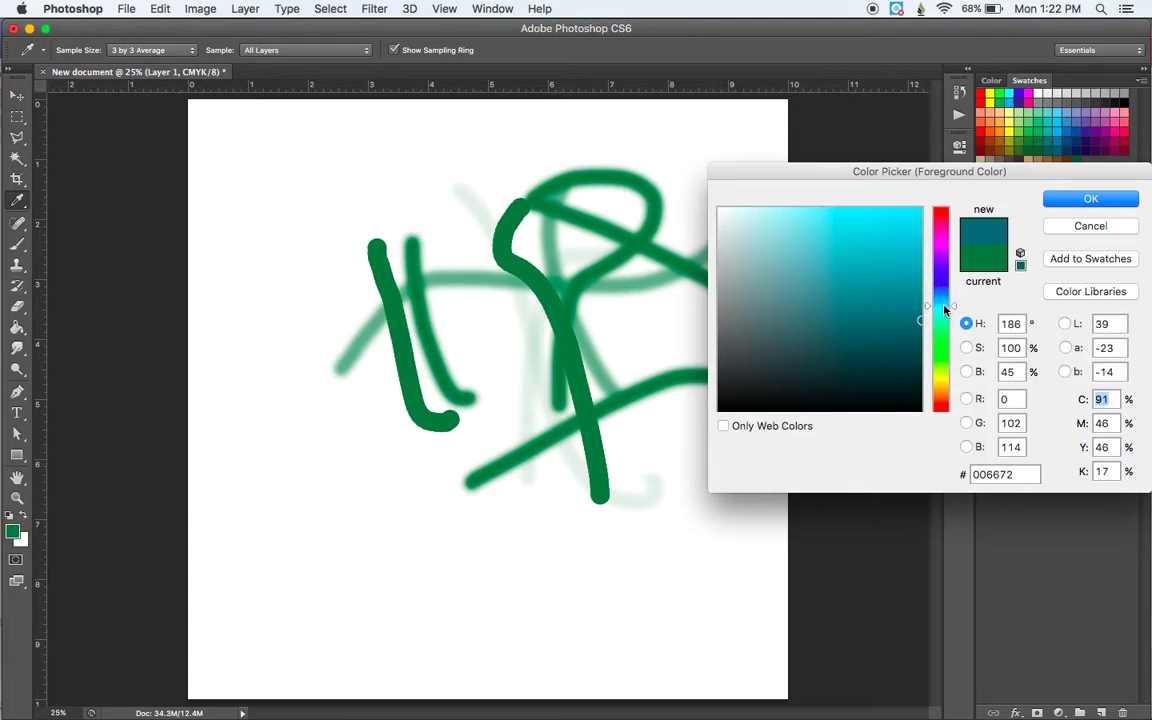
click(848, 270)
click(886, 230)
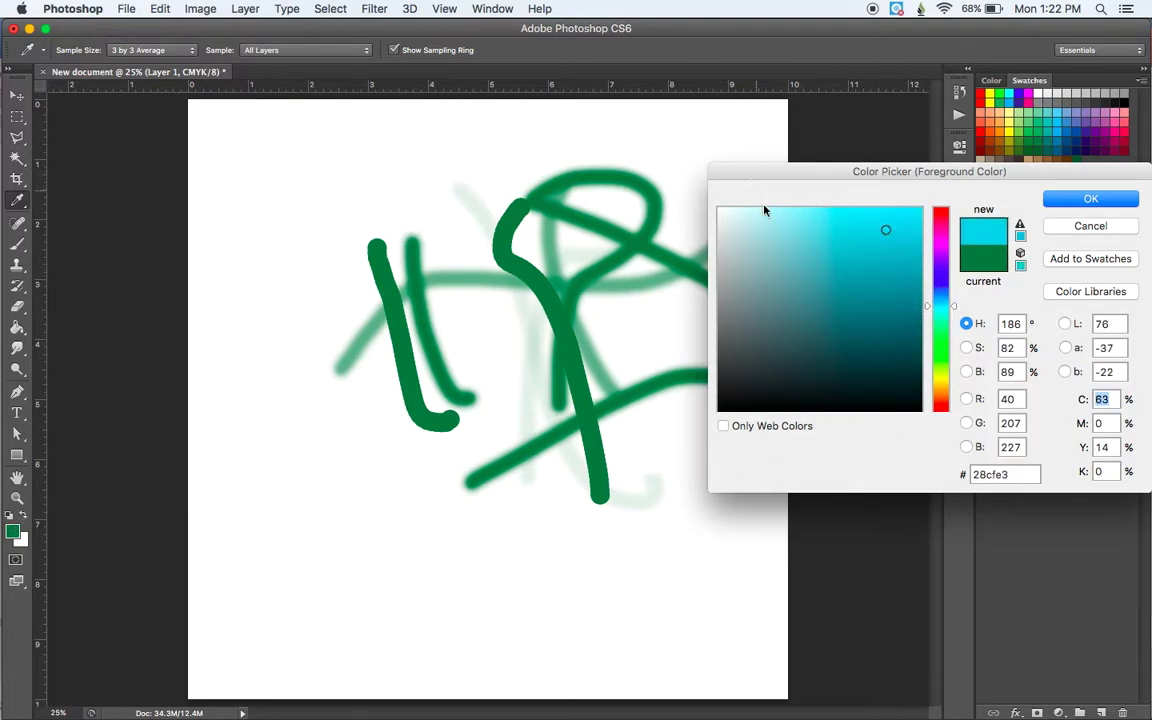
click(796, 232)
drag(957, 307, 948, 279)
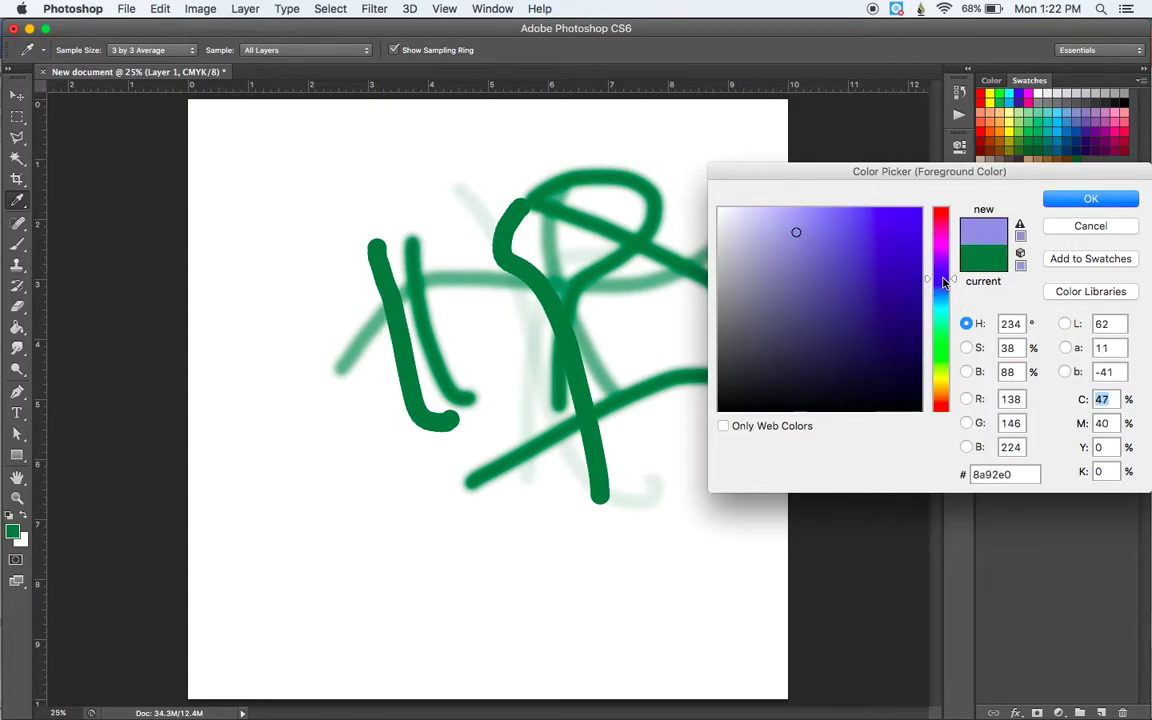
click(810, 347)
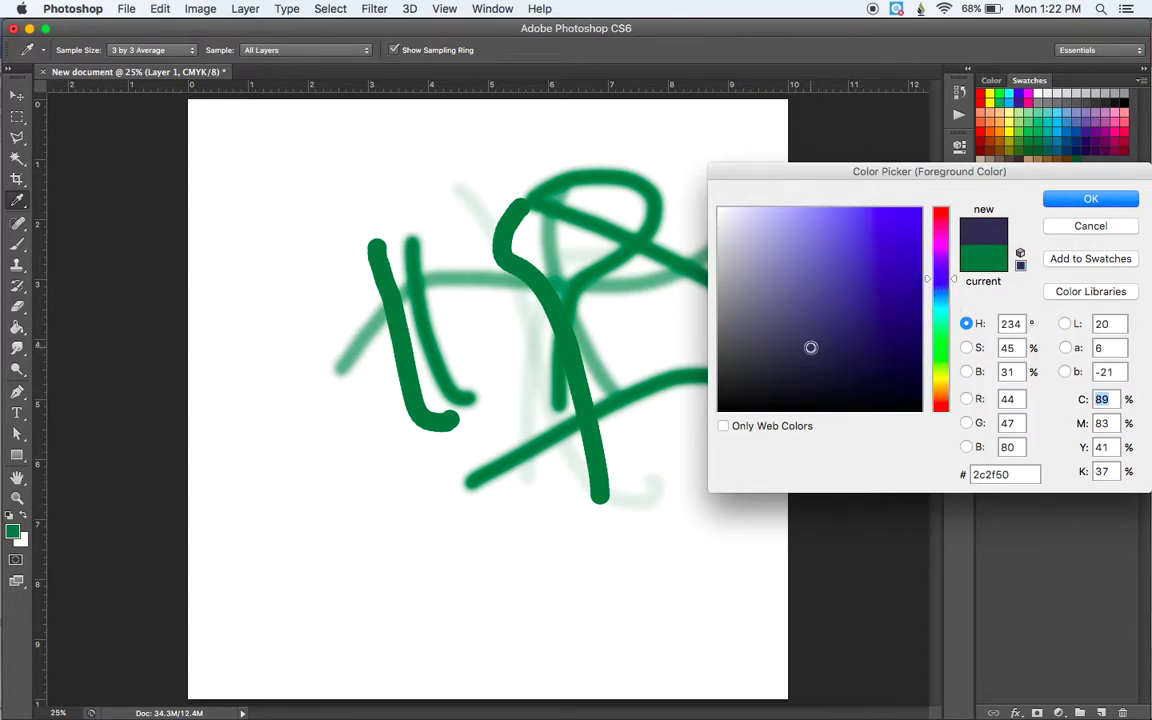
click(941, 238)
click(845, 276)
key(Return)
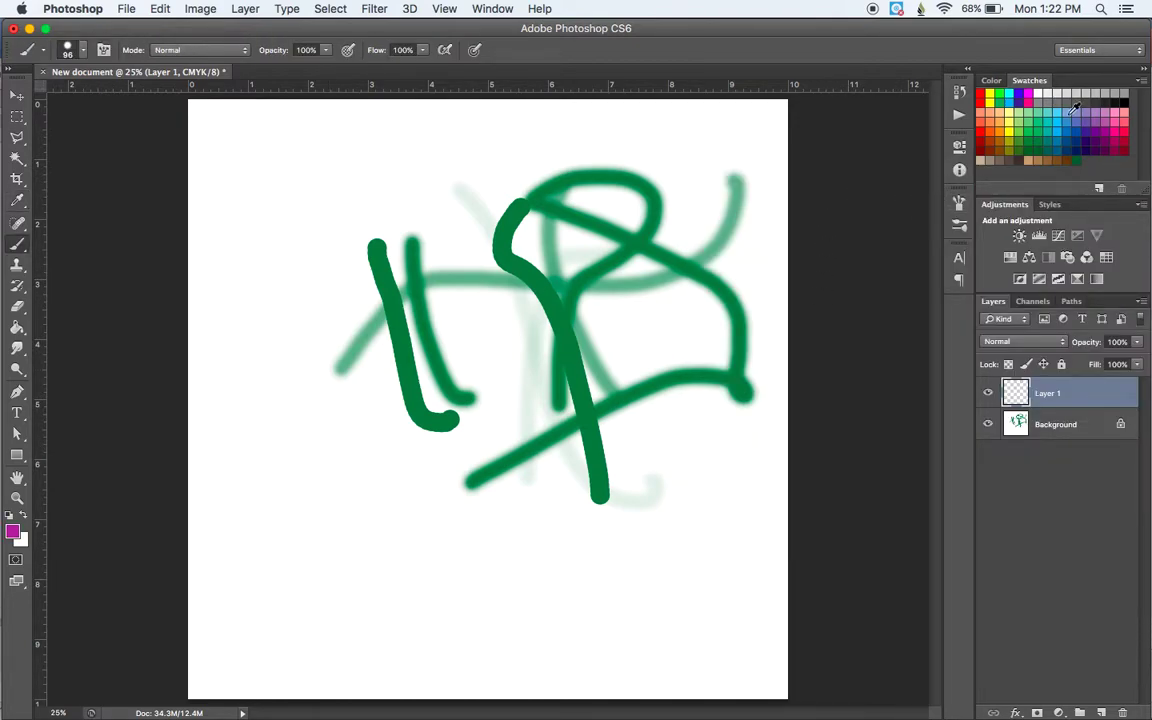
Choose a blue swatch, reduce the brush size to 54 px and paint a long looping scribble over the green strokes on Layer 1
click(1121, 133)
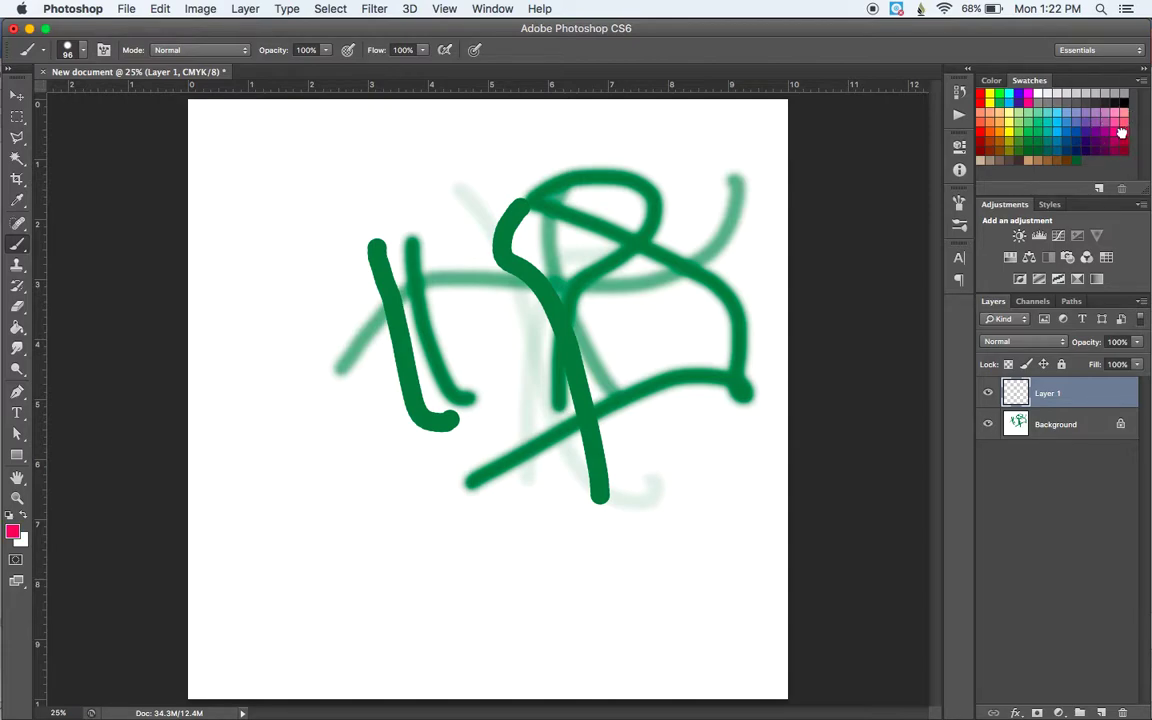
click(1062, 138)
click(83, 51)
drag(68, 101, 62, 101)
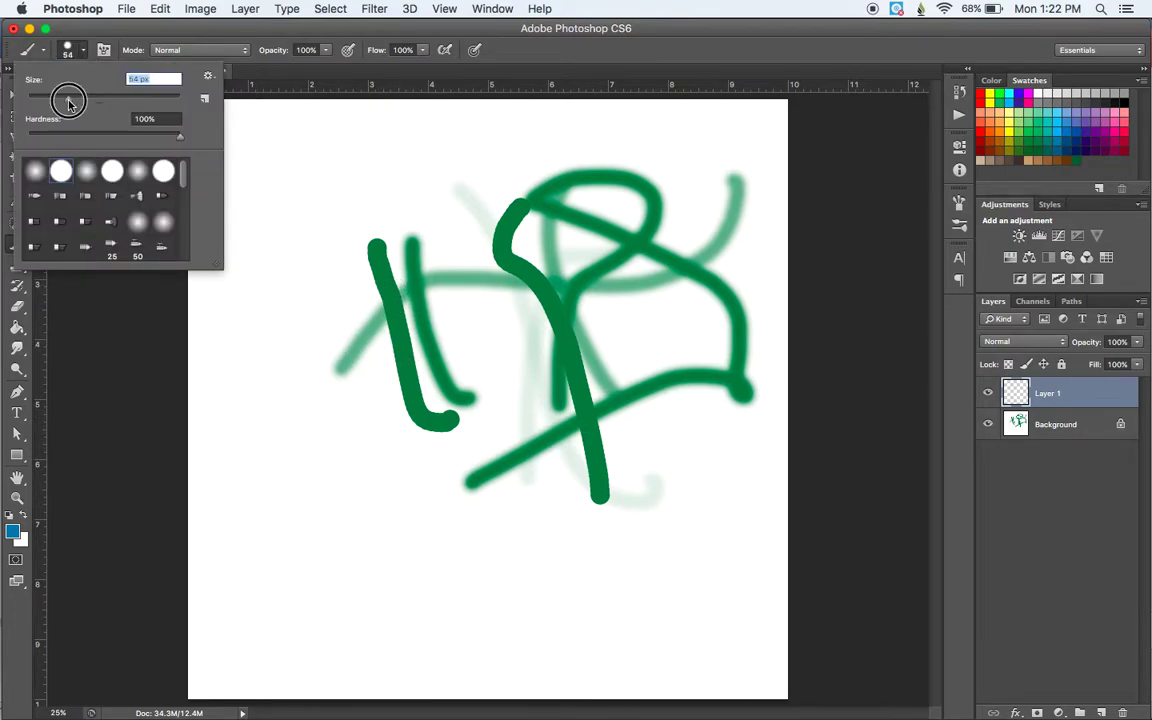
click(372, 386)
mouse_move(372, 386)
mouse_down()
mouse_move(468, 280)
mouse_move(399, 476)
mouse_move(640, 255)
mouse_move(288, 590)
mouse_move(386, 291)
mouse_move(440, 220)
mouse_up()
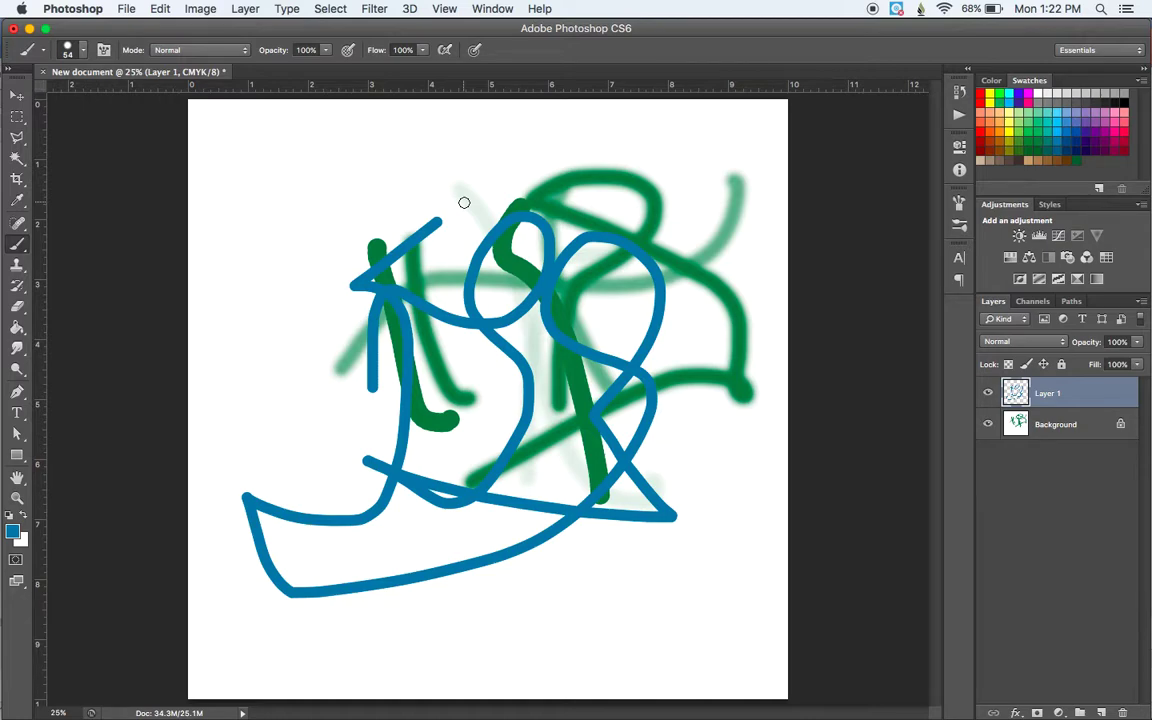
Toggle the transform controls off and back on, and move the blue scribble slightly left and about 1 inch up
click(16, 97)
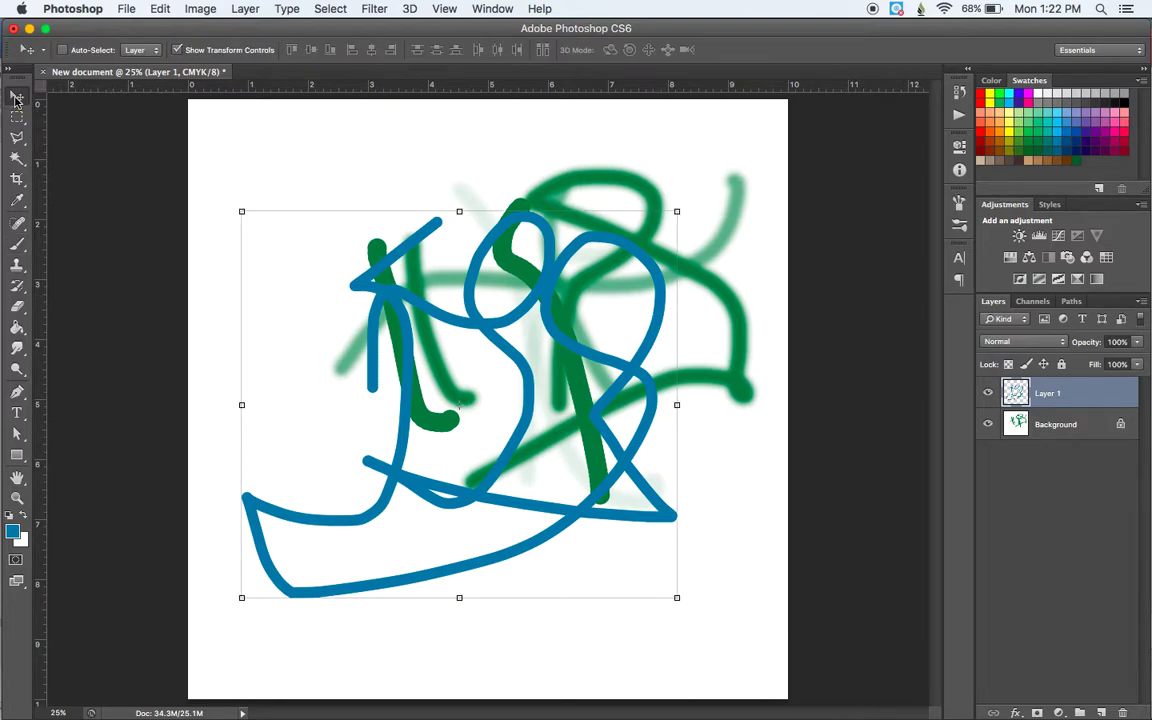
click(177, 50)
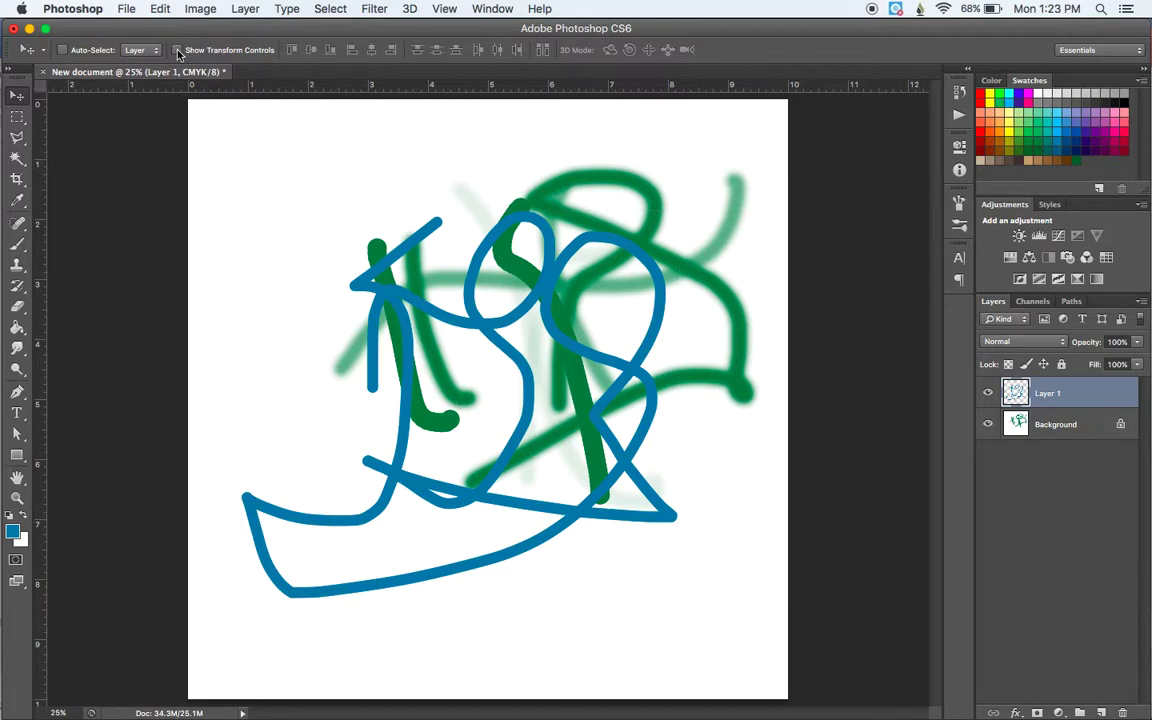
click(177, 50)
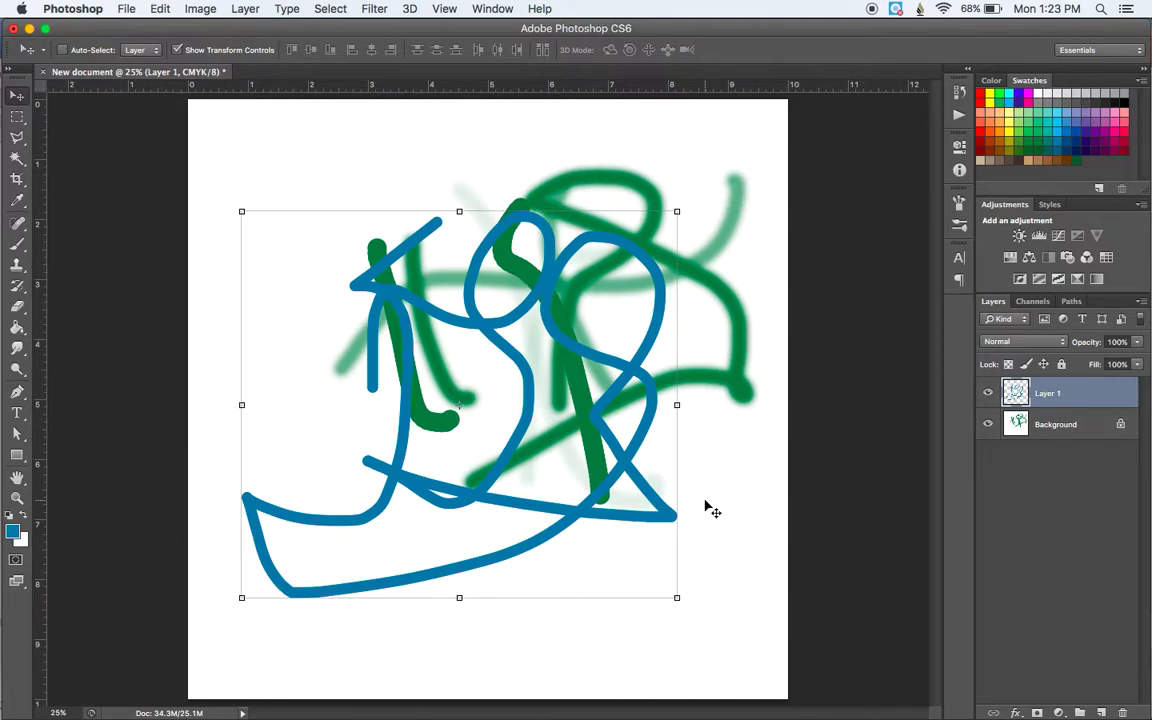
mouse_move(457, 318)
mouse_down()
mouse_move(458, 365)
mouse_move(607, 352)
mouse_move(329, 265)
mouse_move(432, 253)
mouse_up()
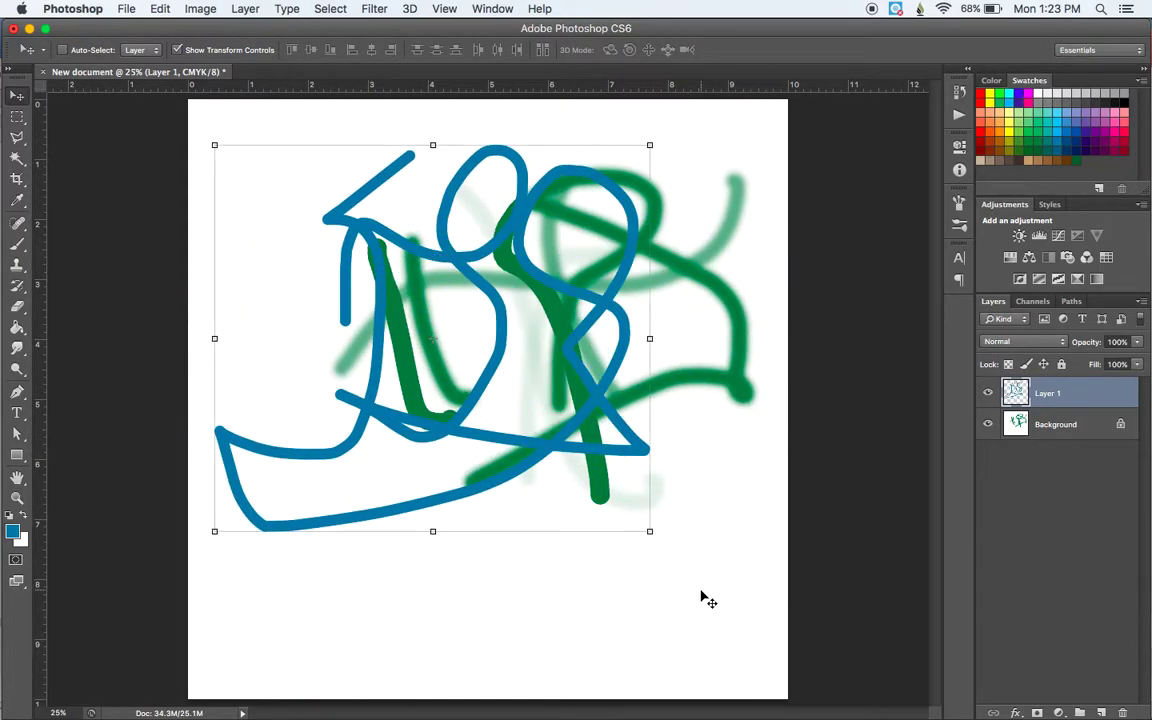
Scale down and rotate the blue scribble, move it to the canvas's empty lower-left area and apply the transform
click(662, 541)
drag(662, 541, 690, 411)
drag(720, 368, 408, 360)
mouse_move(321, 341)
mouse_down()
mouse_move(492, 356)
mouse_move(514, 330)
mouse_move(355, 159)
mouse_move(355, 418)
mouse_move(411, 463)
mouse_move(617, 571)
mouse_move(424, 562)
mouse_up()
key(Return)
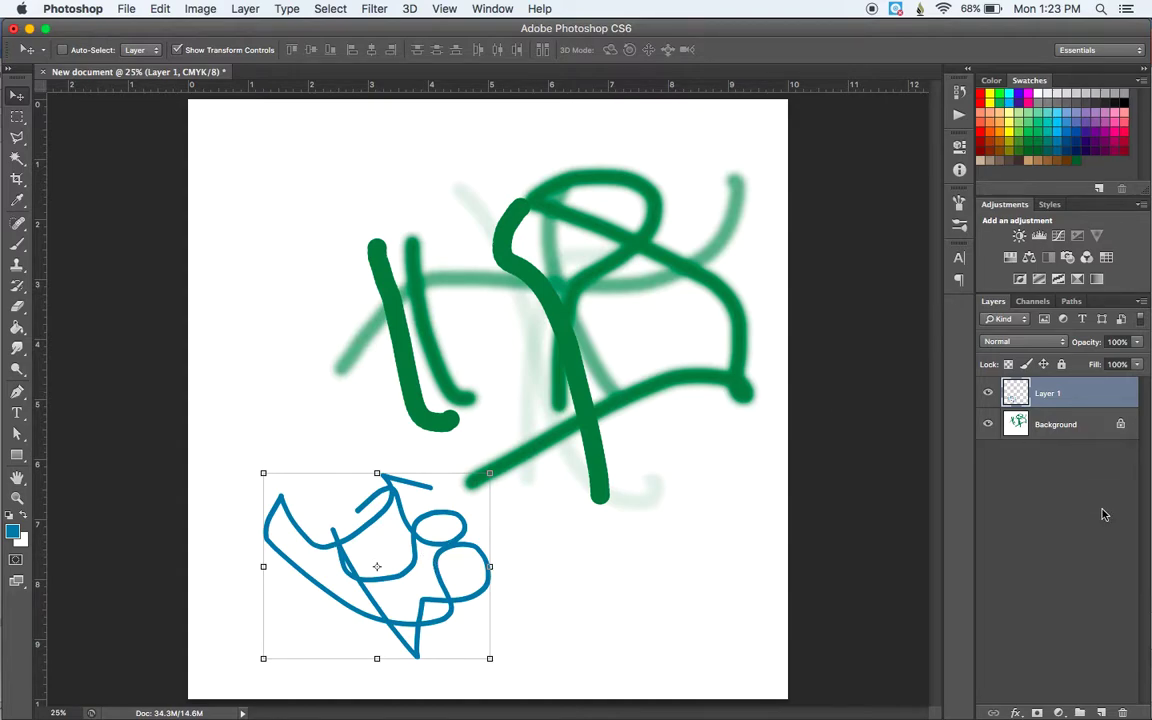
Hide Layer 1, show it again and select the Background layer
click(988, 395)
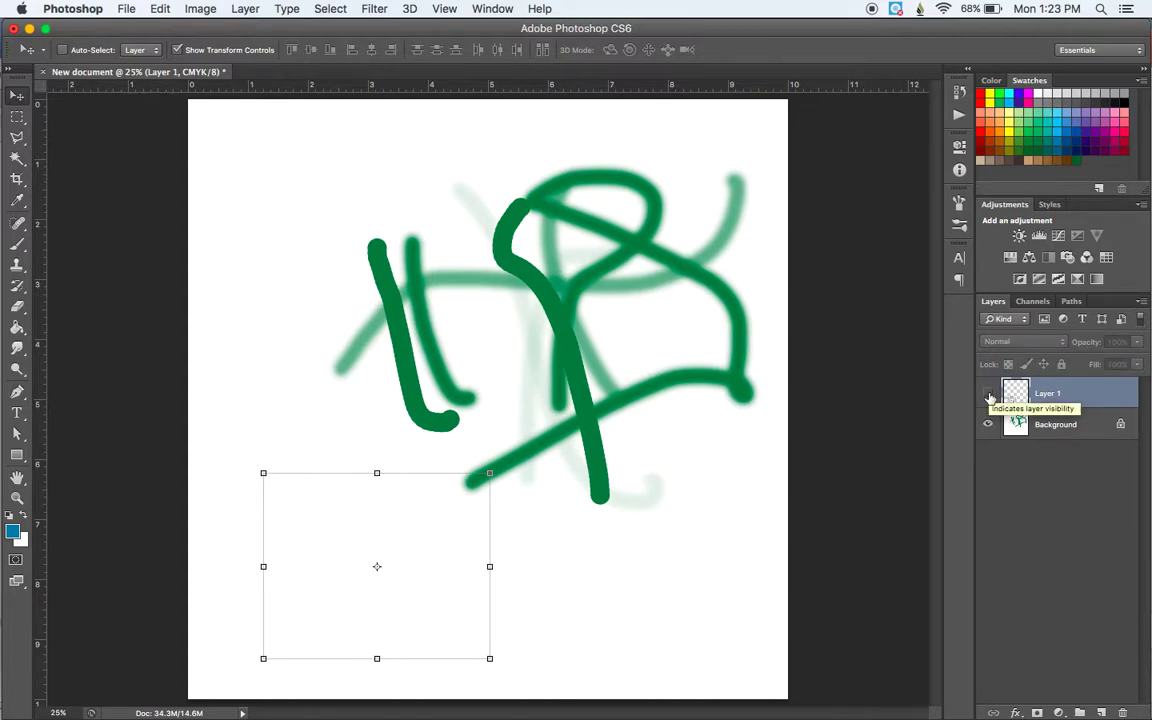
click(988, 395)
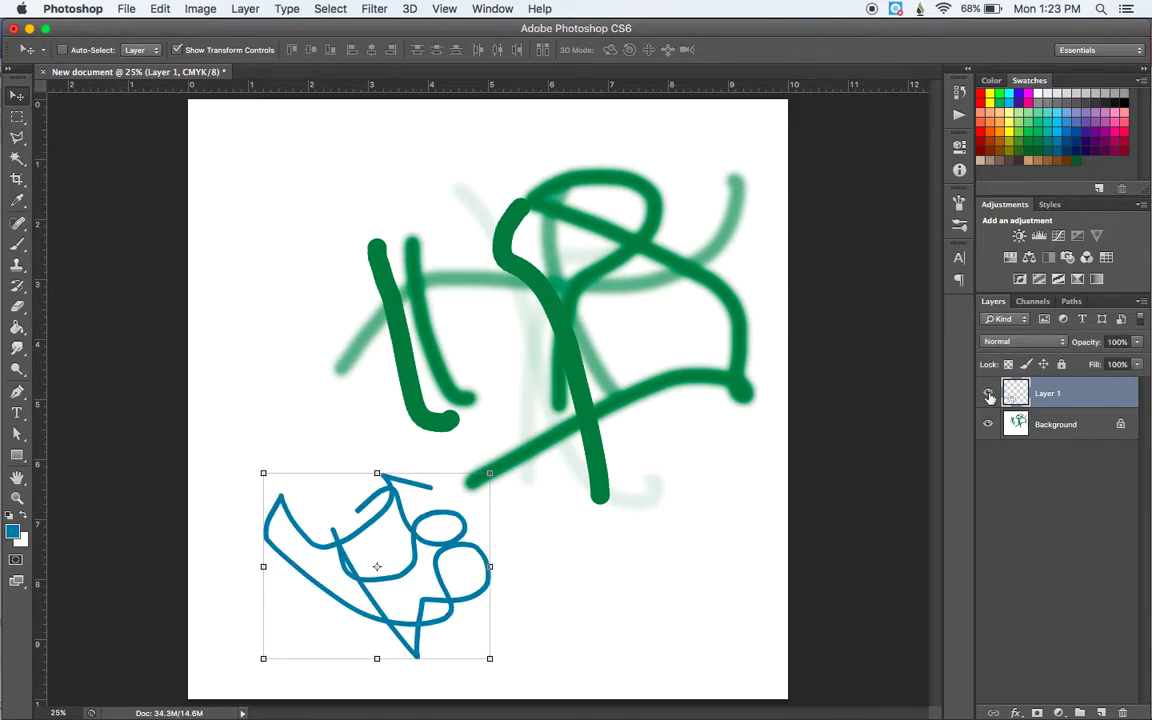
click(1080, 427)
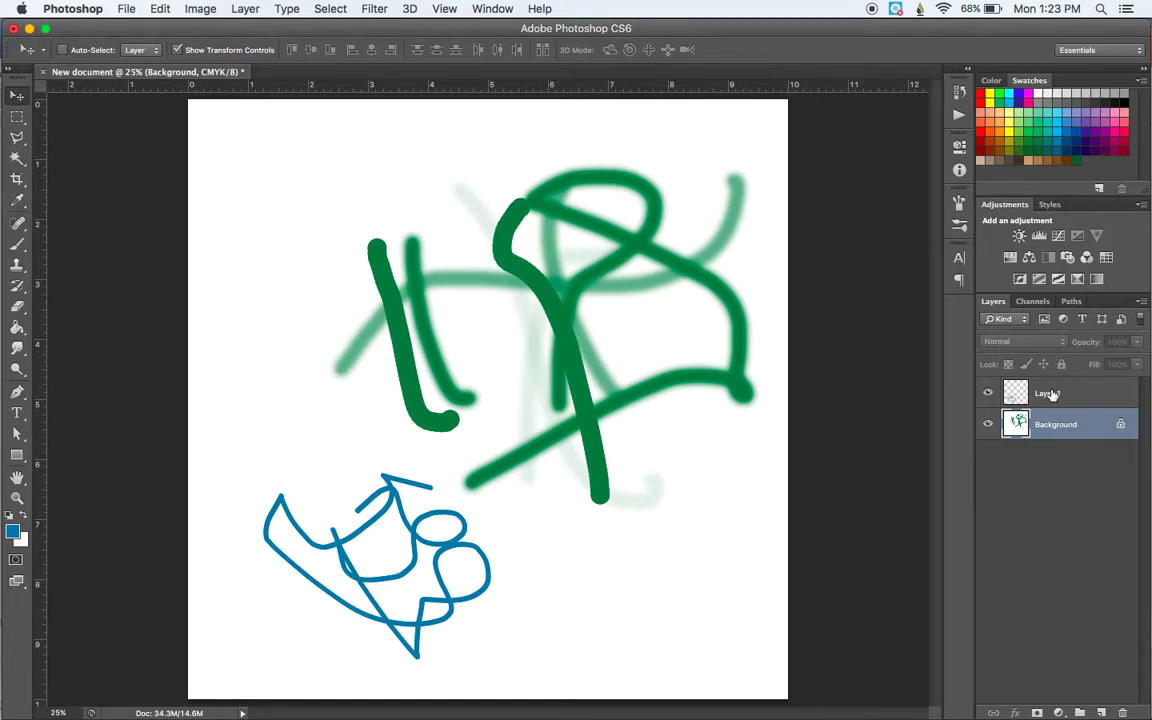
Add a new layer named Layer 2 with default settings above Layer 1
click(1050, 394)
key(super+shift+n)
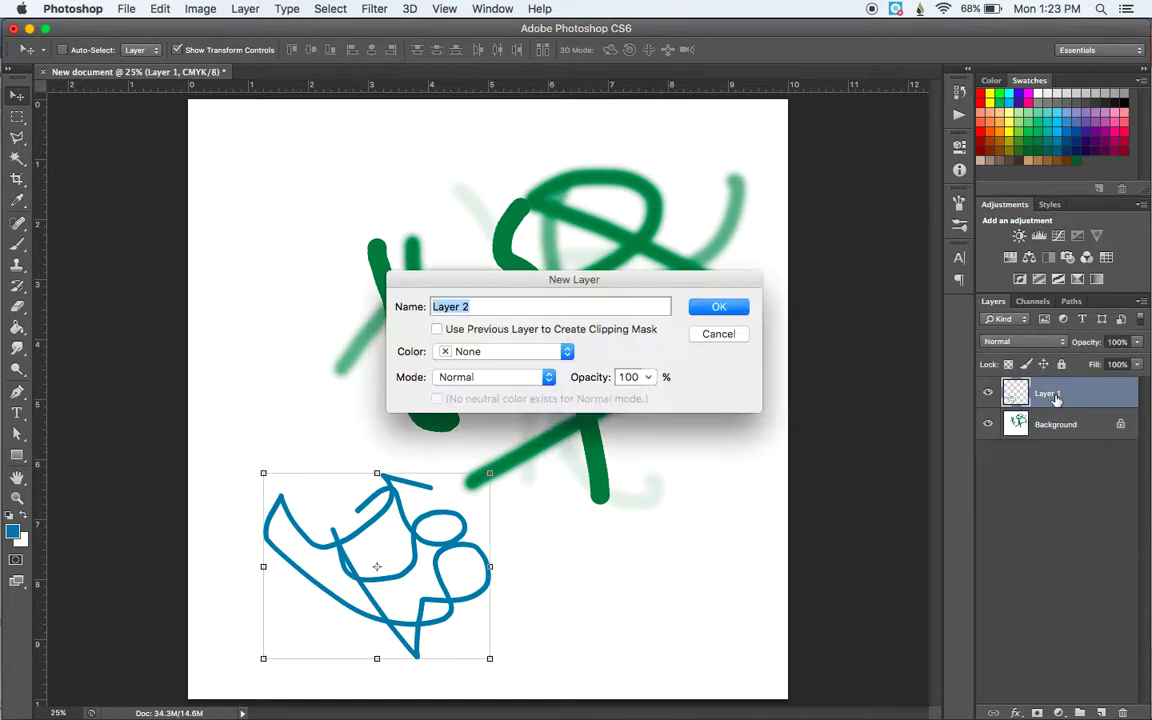
key(Return)
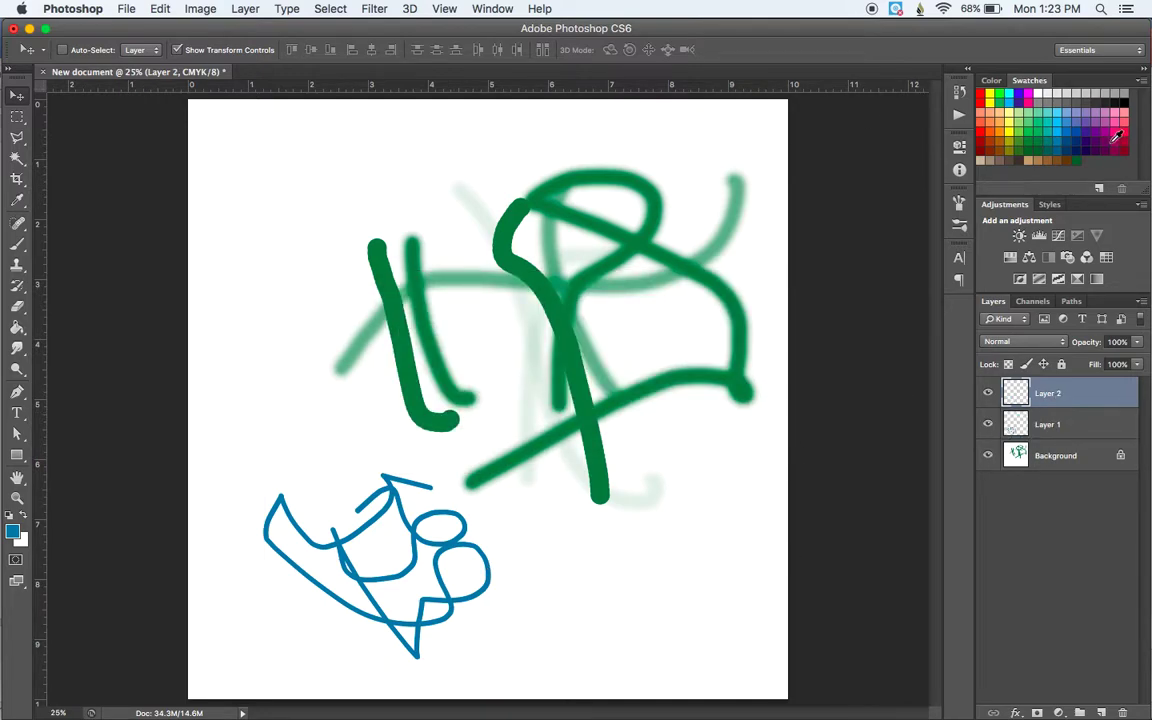
Choose a purple swatch and paint long looping brush strokes across the green strokes on Layer 2
click(1110, 124)
key(b)
mouse_move(410, 275)
mouse_down()
mouse_move(553, 211)
mouse_move(172, 638)
mouse_move(672, 300)
mouse_up()
mouse_move(652, 241)
mouse_down()
mouse_move(709, 297)
mouse_move(646, 538)
mouse_up()
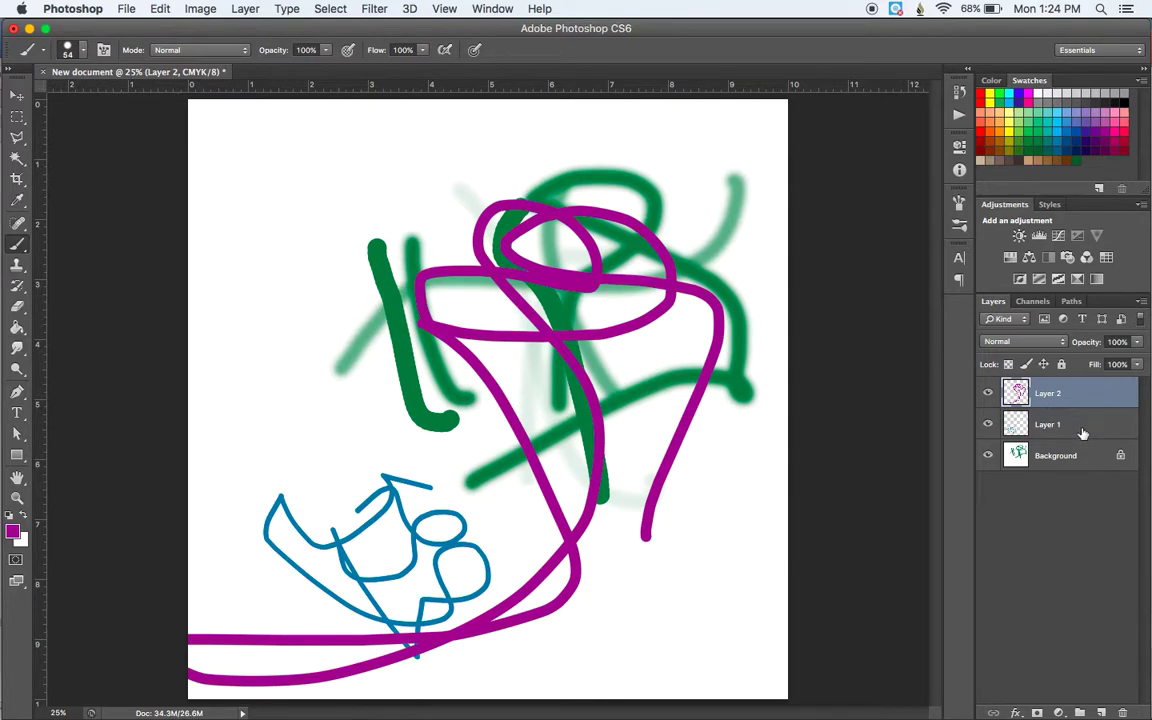
Reorder Layer 1 above Layer 2 and move the blue scribble about 2 inches right so it overlaps the purple strokes
key(v)
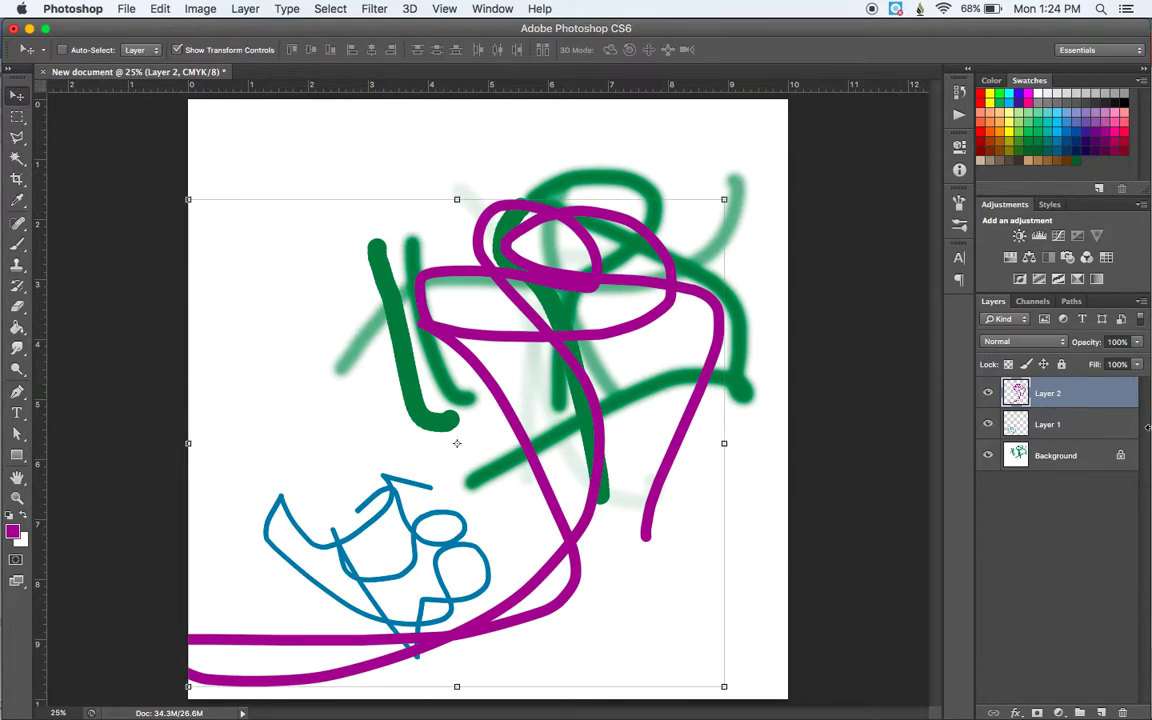
click(1092, 427)
drag(1080, 429, 1076, 393)
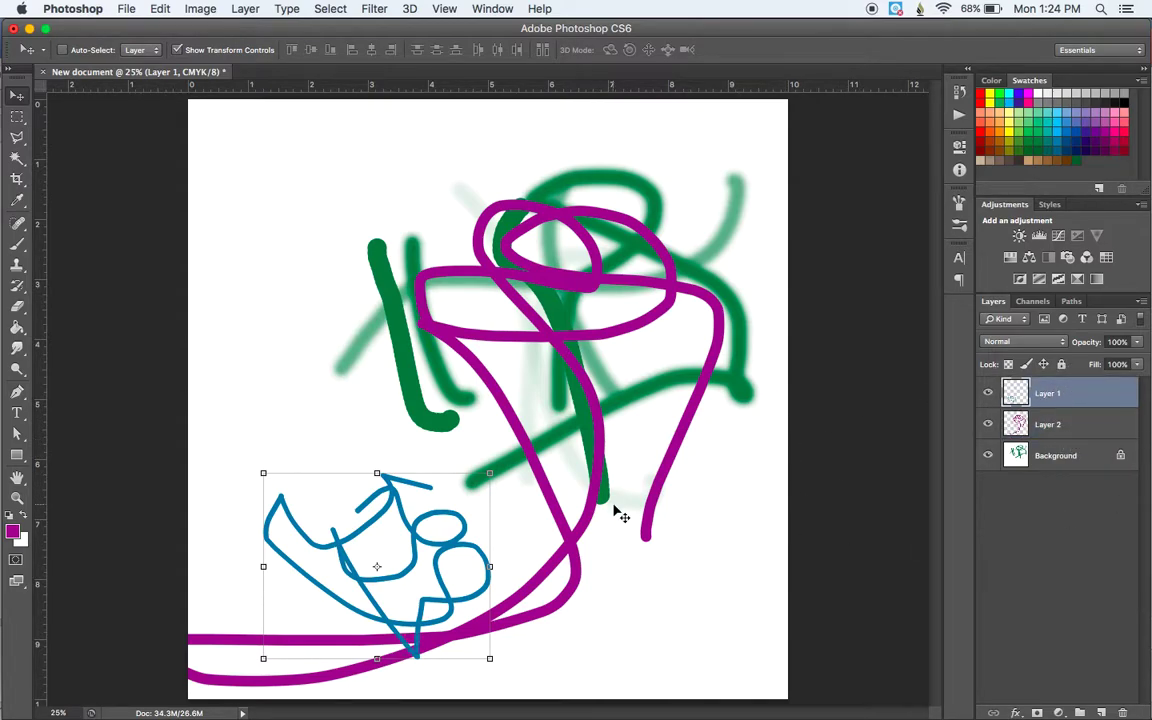
mouse_move(408, 548)
mouse_down()
mouse_move(553, 309)
mouse_move(572, 343)
mouse_move(550, 571)
mouse_move(535, 558)
mouse_move(541, 569)
mouse_up()
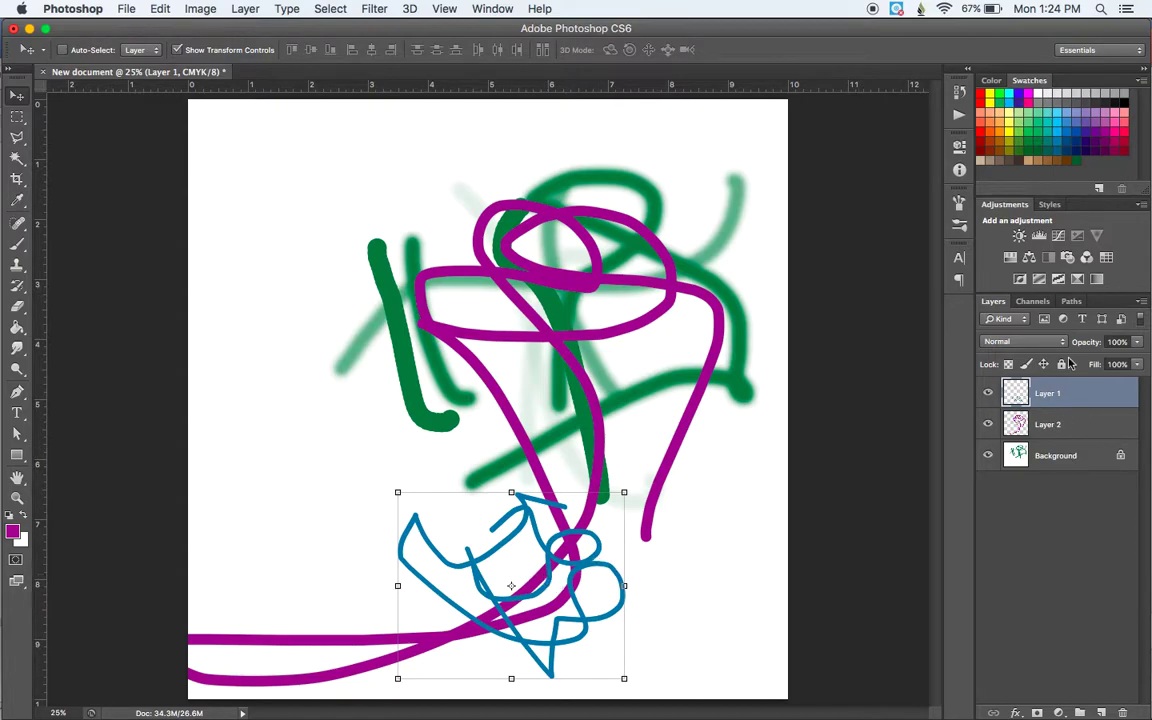
Reorder Layer 2 above Layer 1 so the purple strokes cover the blue scribble
click(1079, 428)
drag(1080, 425, 1077, 393)
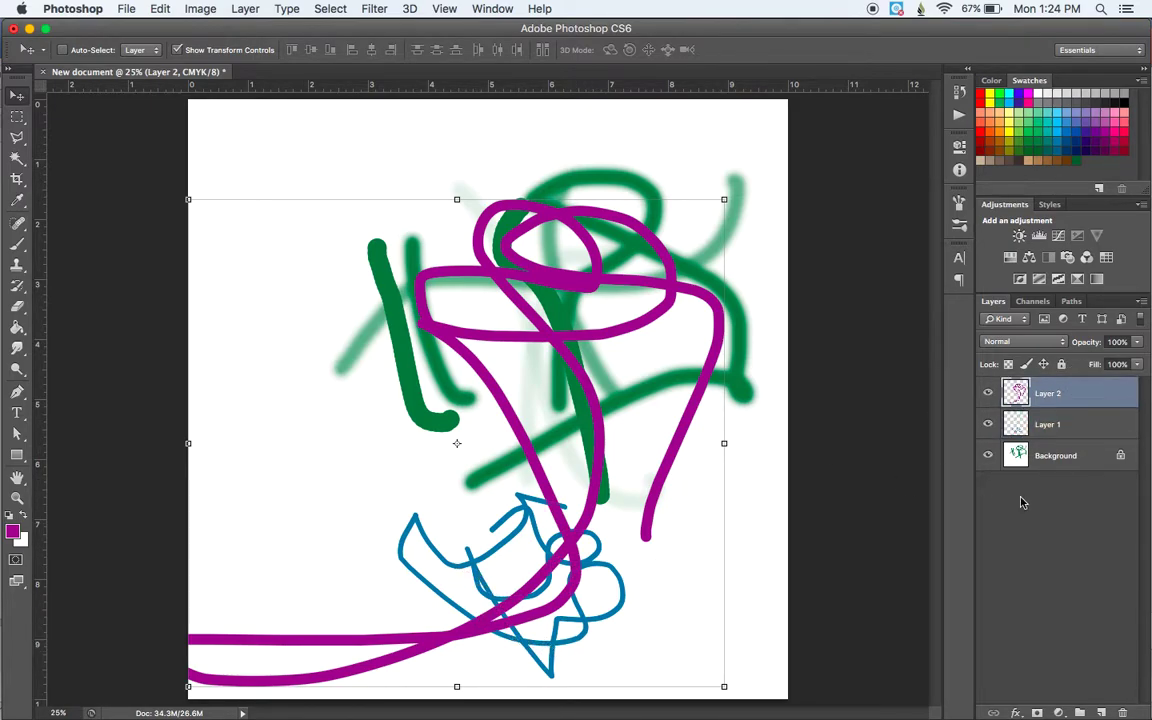
Convert the locked Background into a regular, unlocked layer, accepting the default name and settings
double_click(1084, 463)
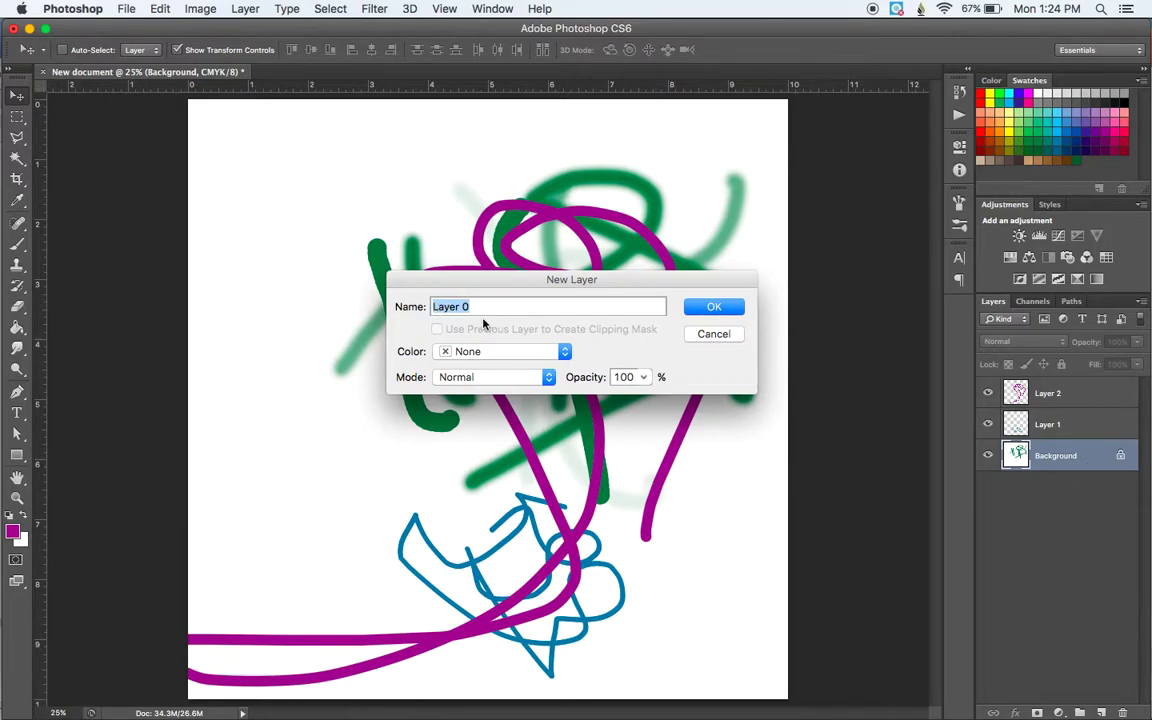
click(726, 308)
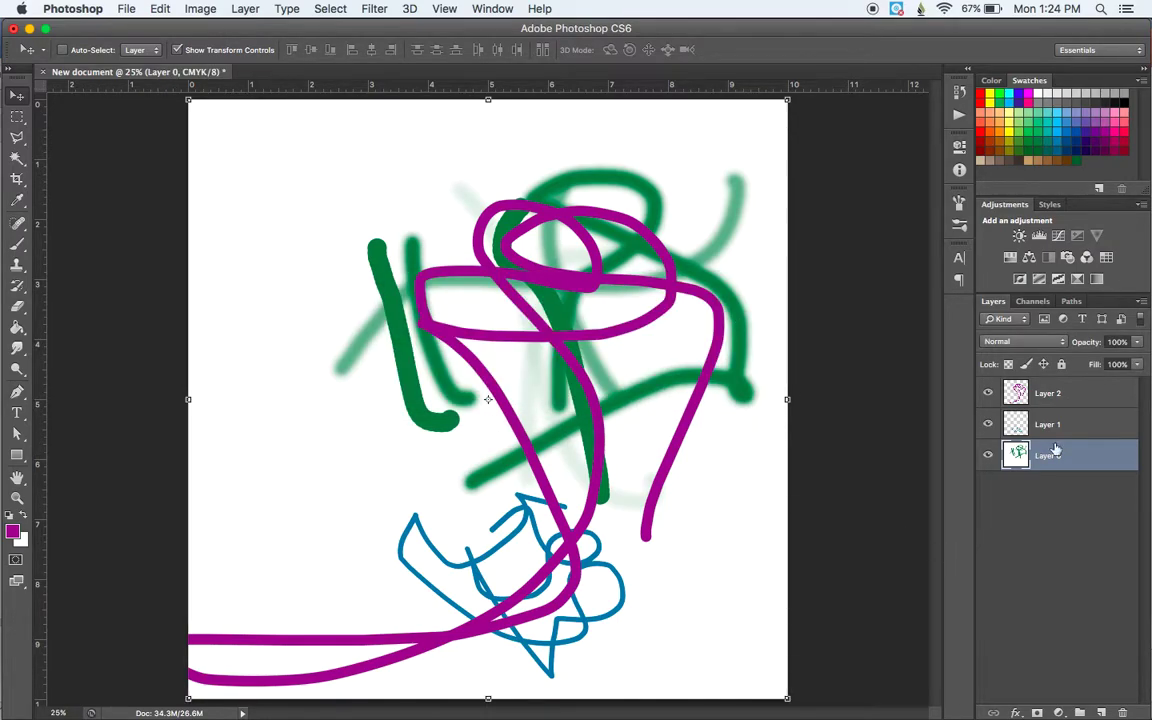
mouse_move(1093, 465)
mouse_down()
mouse_move(1090, 424)
mouse_move(1088, 469)
mouse_up()
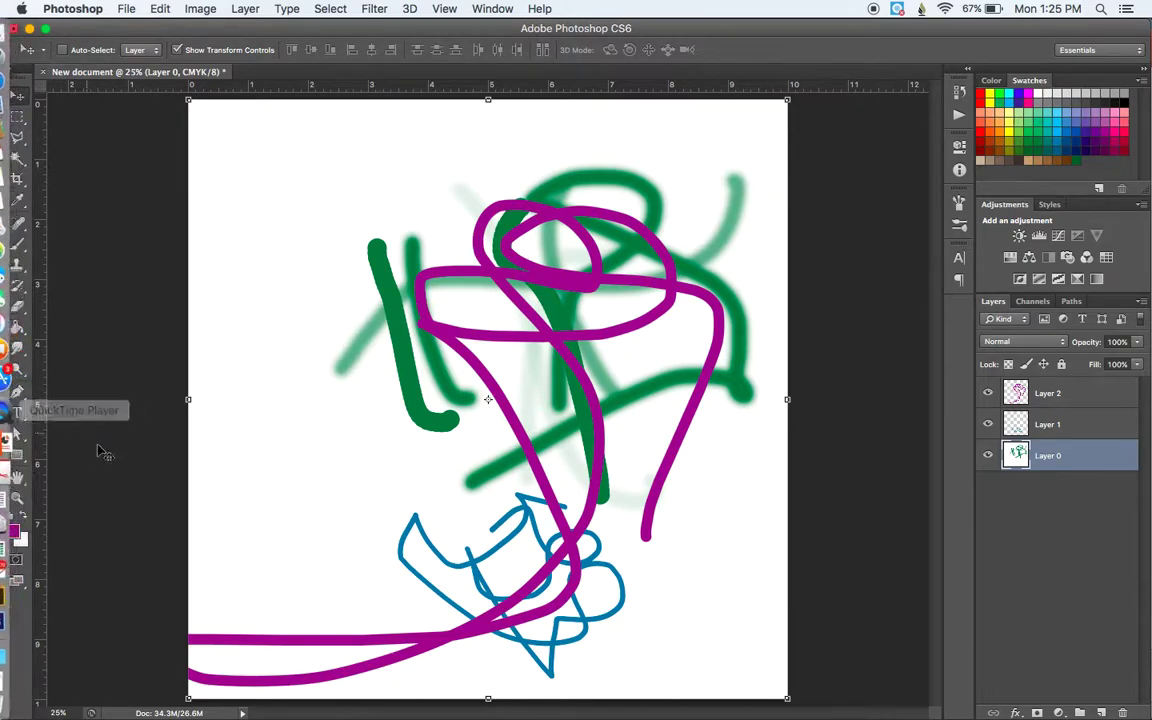
Create a text box about 5 by 4 inches in the upper-left area of the canvas with the Type tool and enter "hello"
click(18, 415)
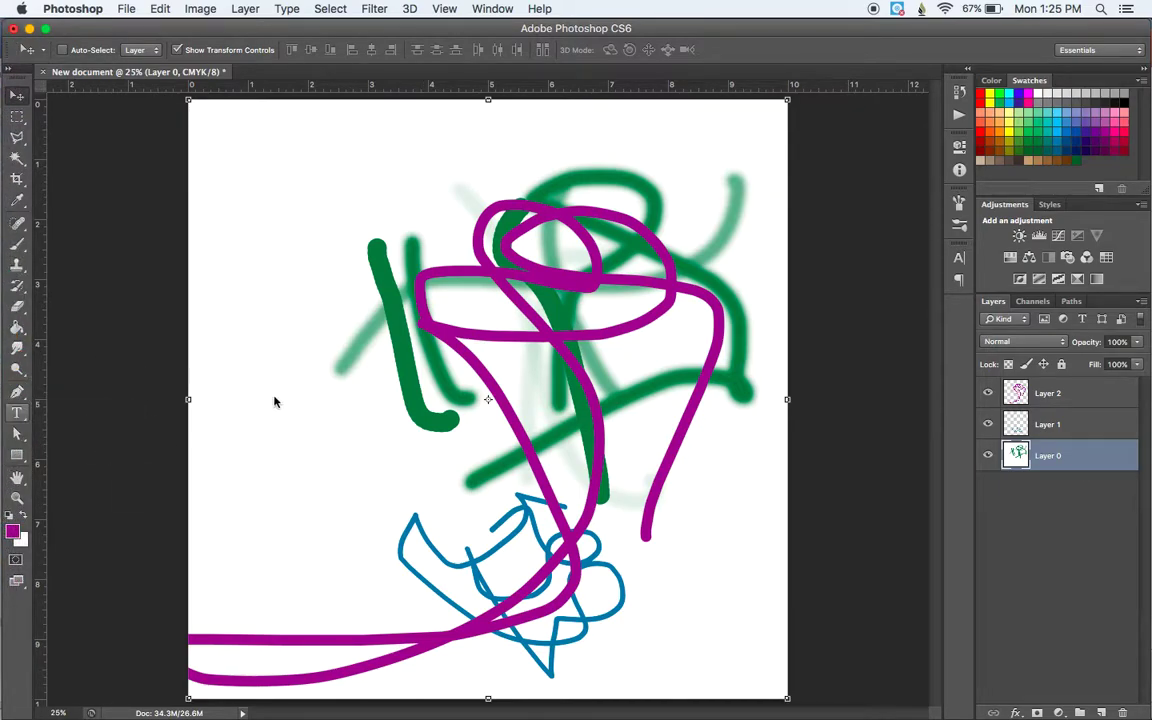
click(249, 175)
drag(249, 175, 555, 408)
text(hello)
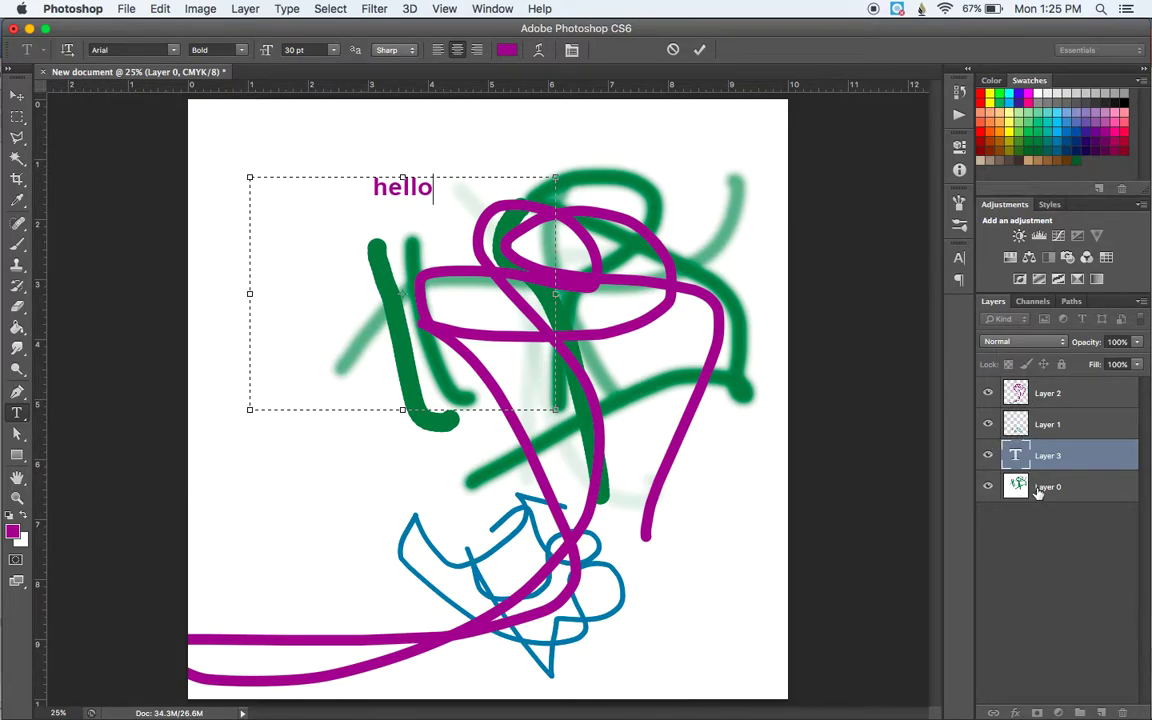
key(super+Return)
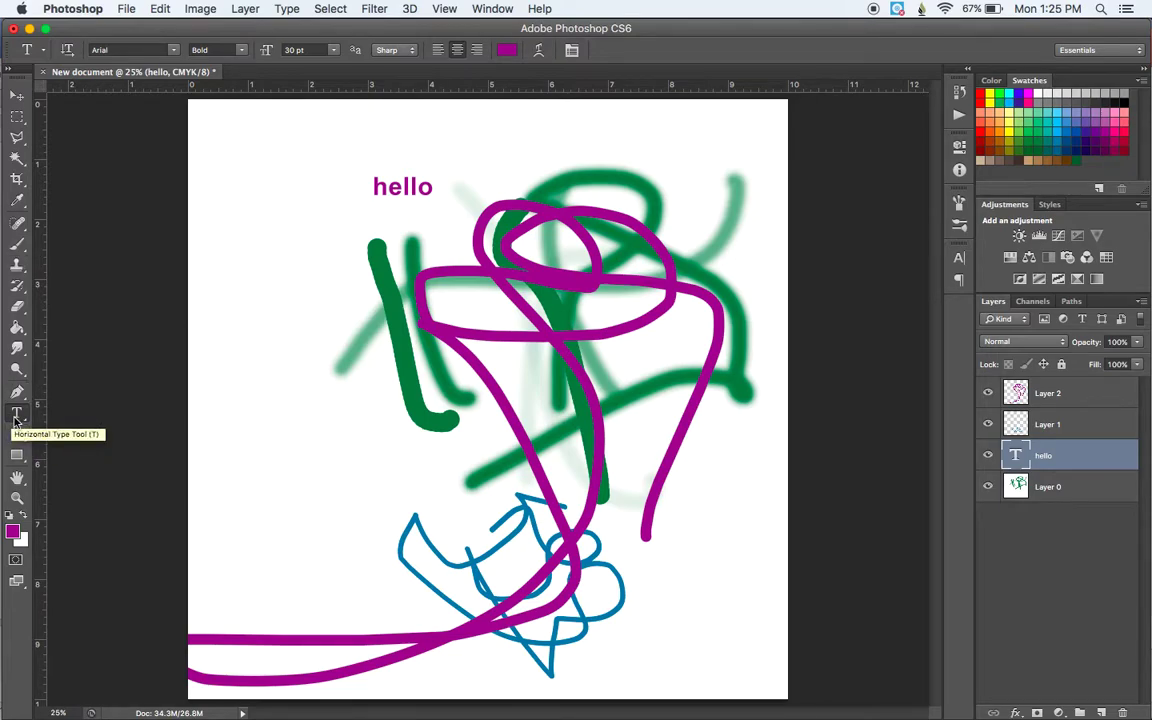
Draw a second text box about 4 by 3 inches below the "hello" text and leave it empty
drag(244, 317, 487, 495)
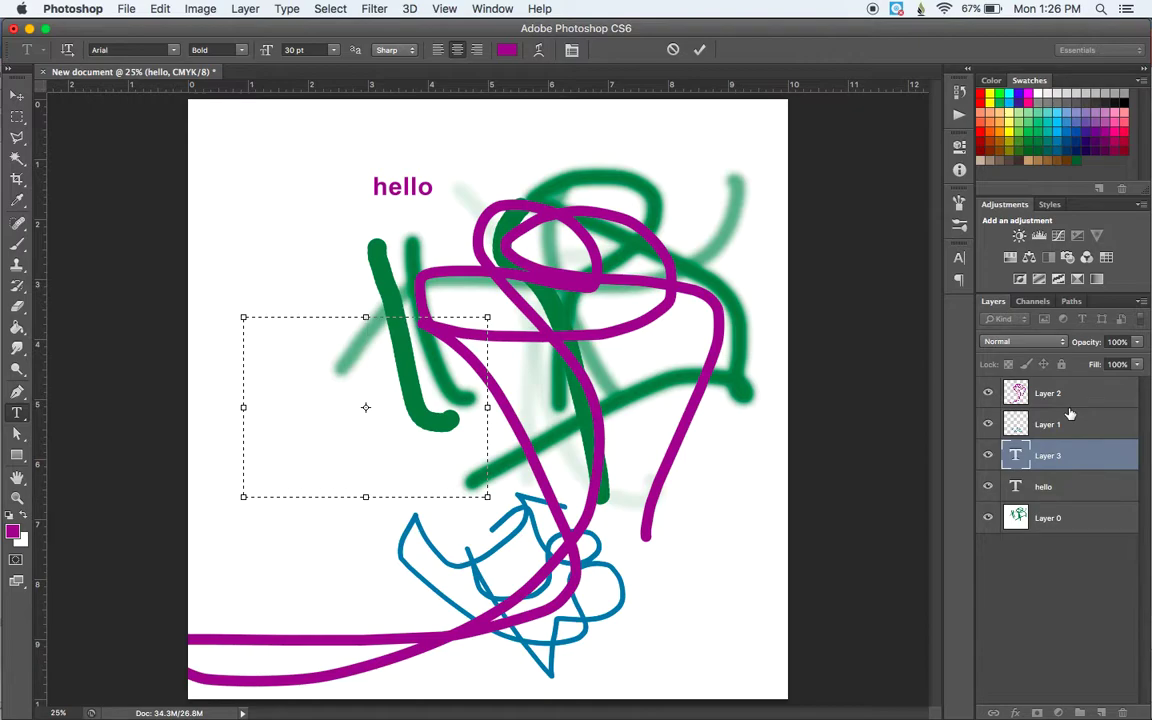
key(Escape)
Add a new layer with default settings and draw a text box about 4.3 by 3.7 inches on it over the upper purple loops
key(super+shift+n)
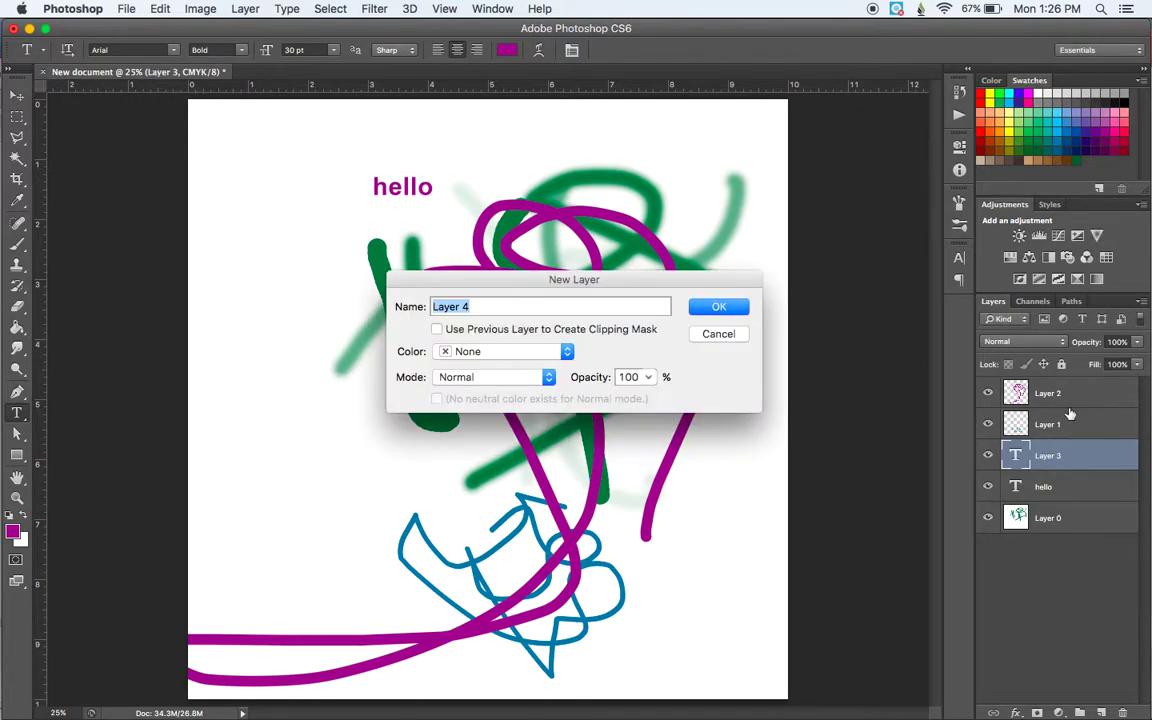
key(Return)
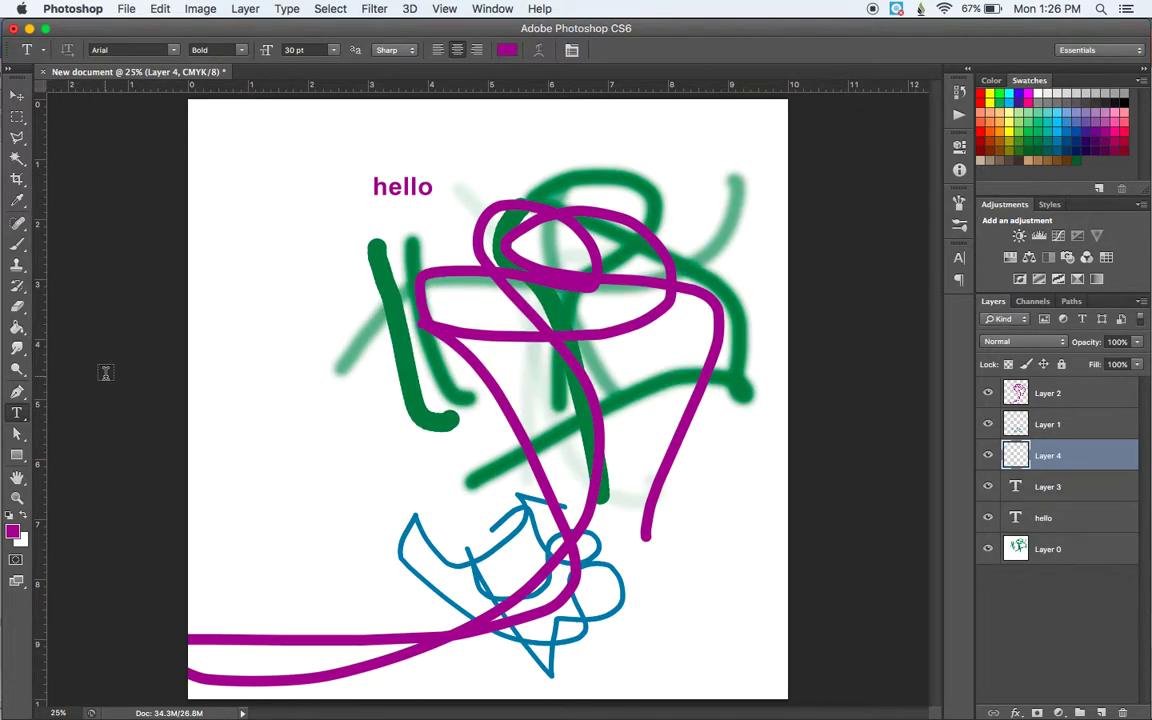
drag(477, 165, 731, 377)
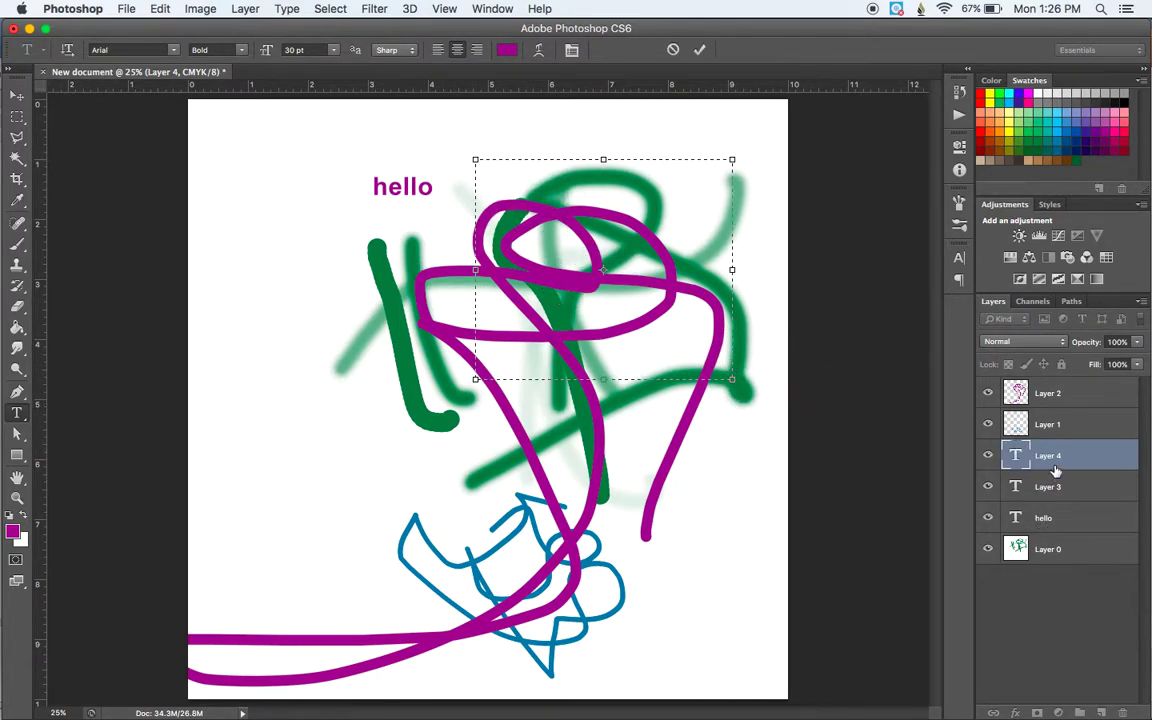